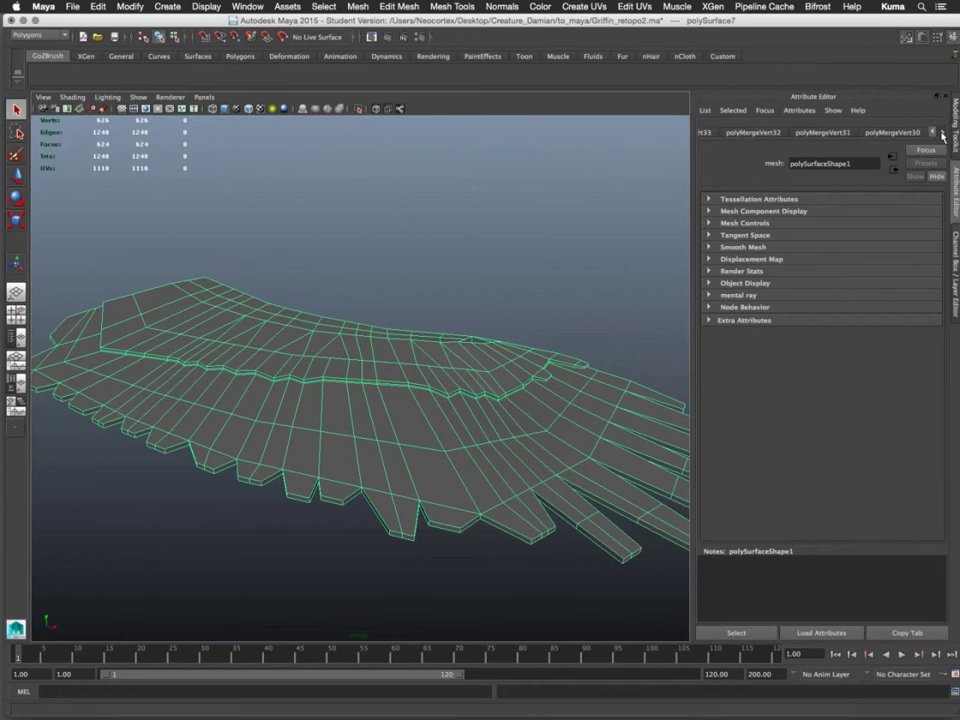
Look through the wing mesh's attribute nodes as far as its initialShadingGroup and lambert1 material
click(942, 133)
click(942, 133)
click(942, 133)
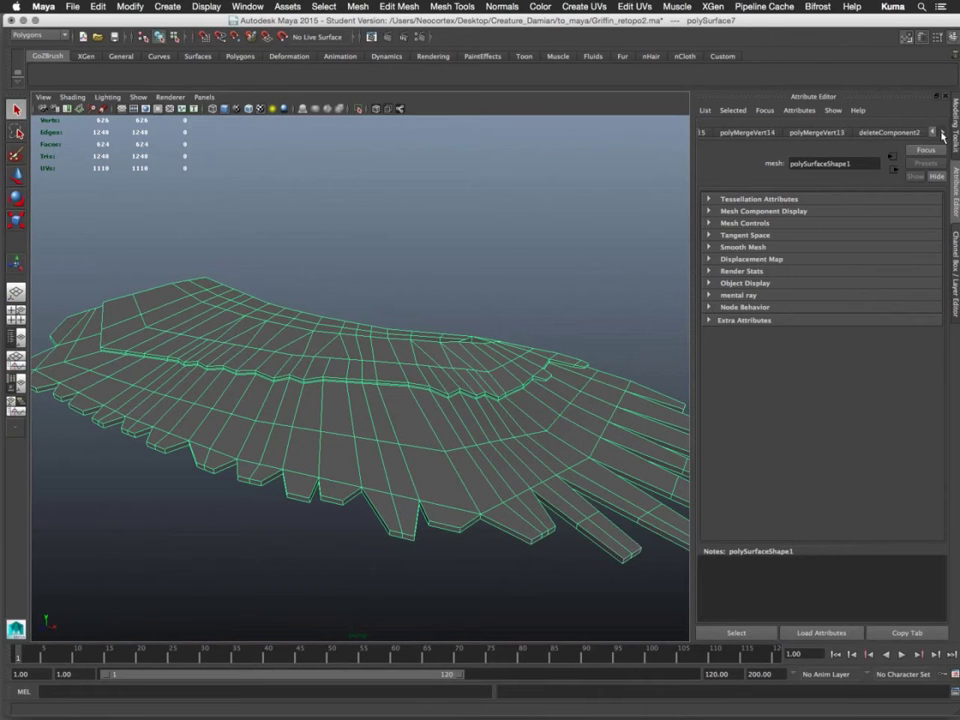
click(942, 133)
click(942, 133)
click(942, 133)
click(942, 133)
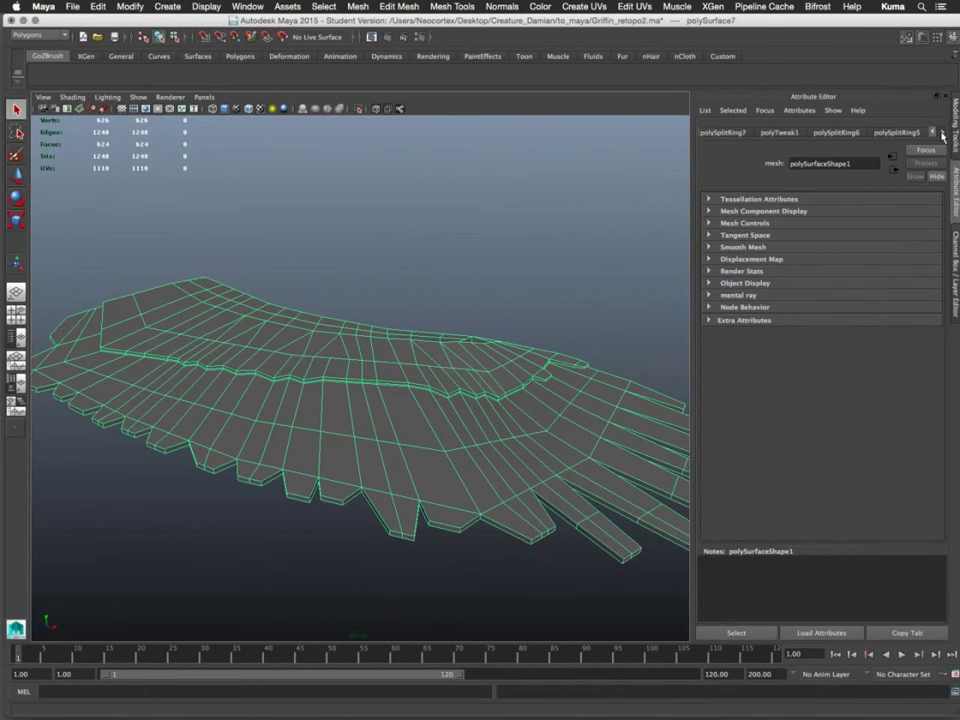
click(942, 133)
click(942, 133)
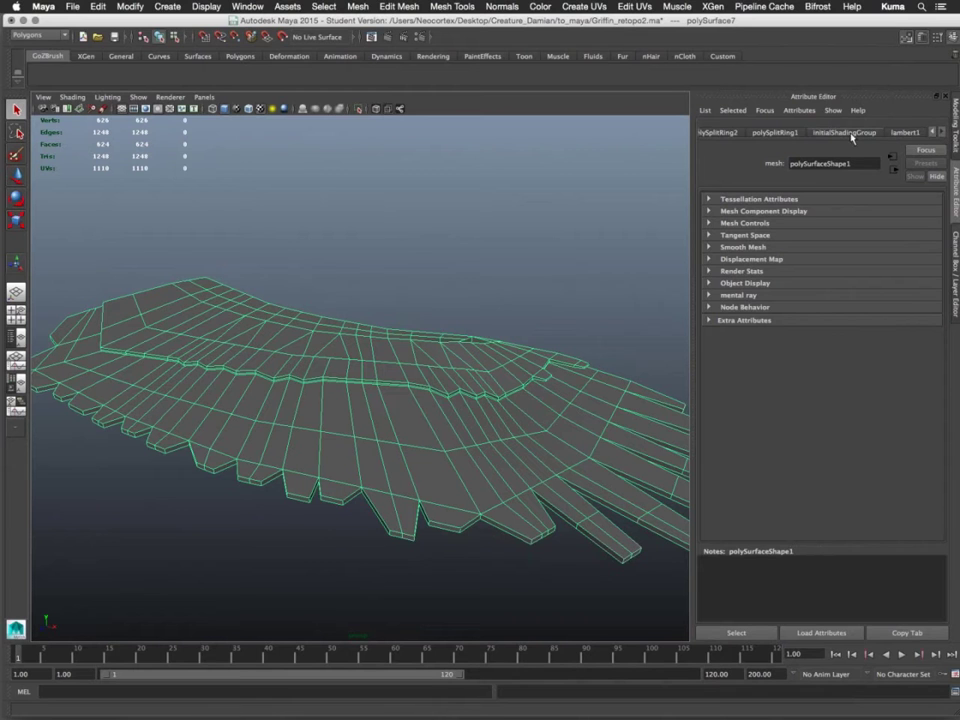
Assign a new Blinn material to the selected wing mesh
right_drag(493, 358, 494, 601)
click(437, 354)
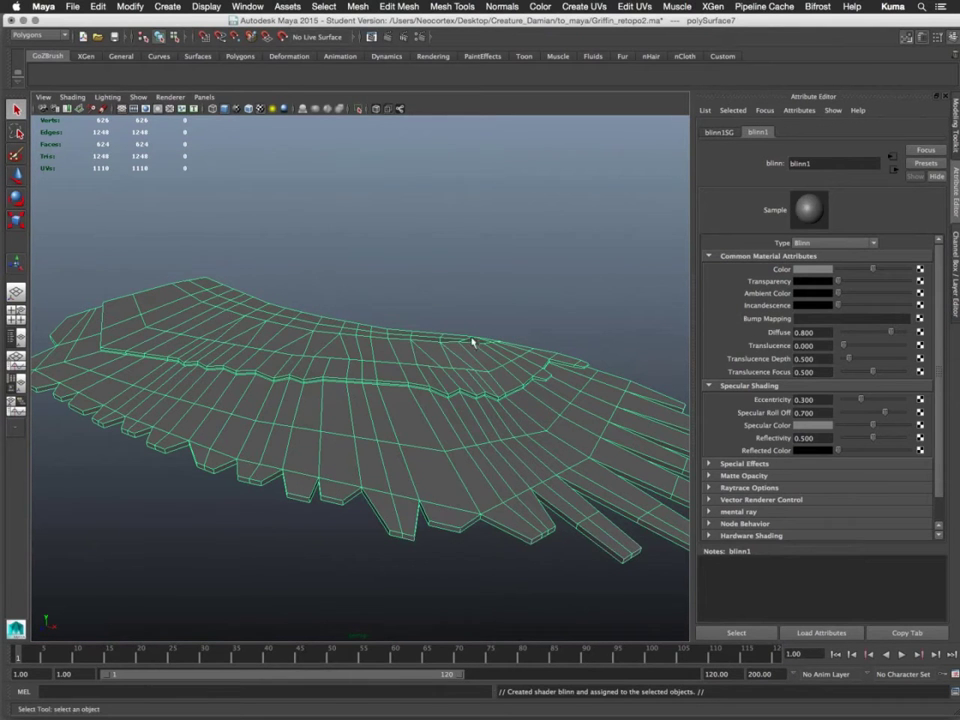
mouse_move(471, 336)
alt+mouse_down()
mouse_move(469, 369)
mouse_move(473, 343)
mouse_move(473, 360)
alt+mouse_up()
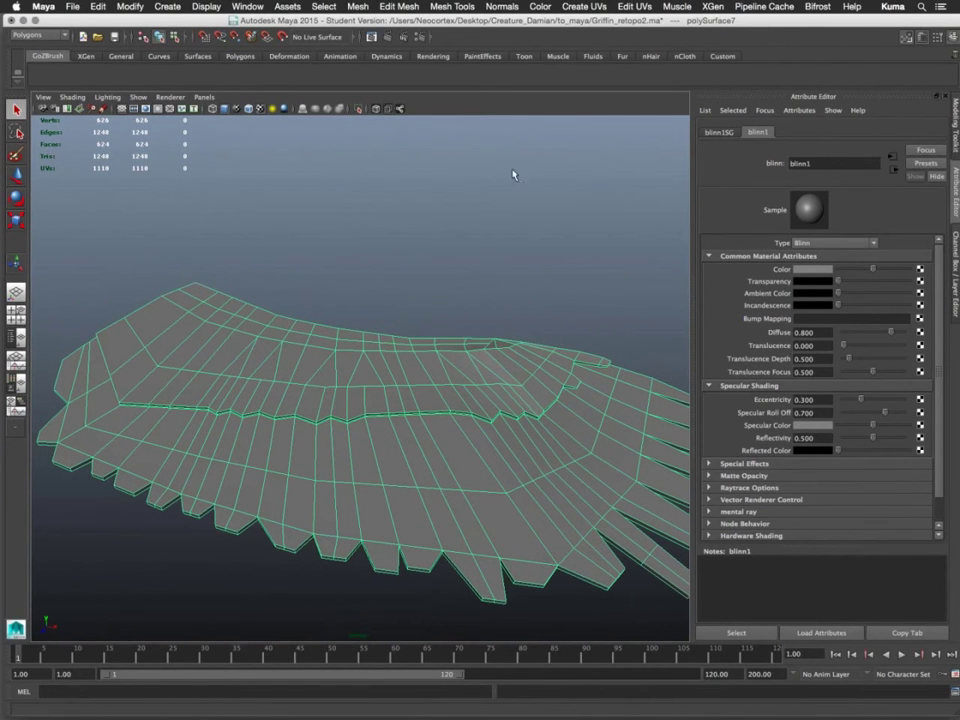
alt+drag(508, 373, 428, 366)
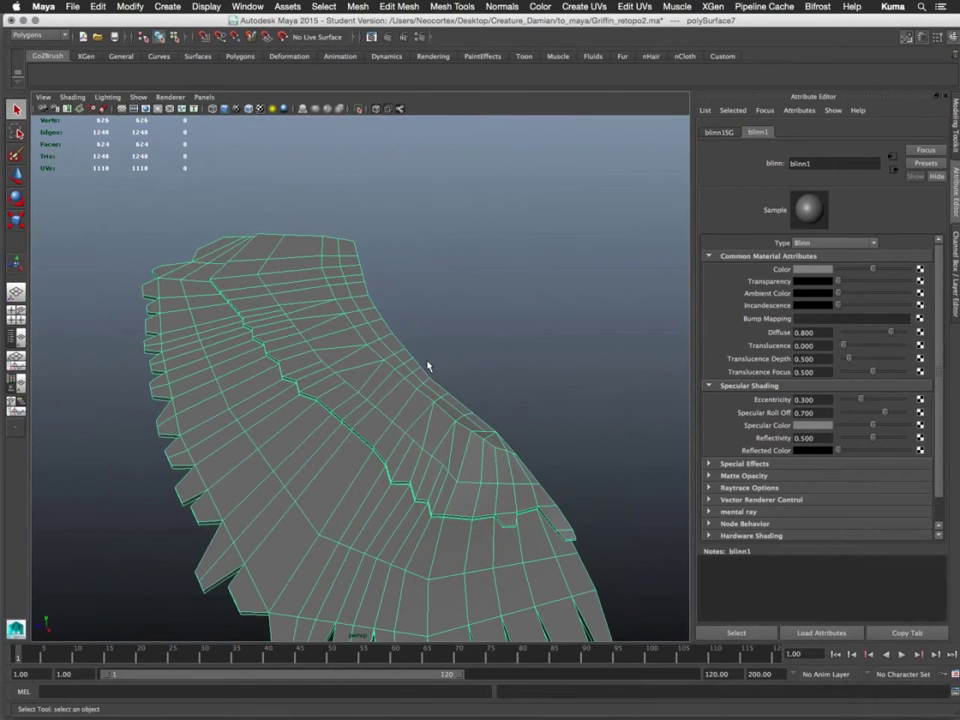
alt+drag(277, 370, 396, 352)
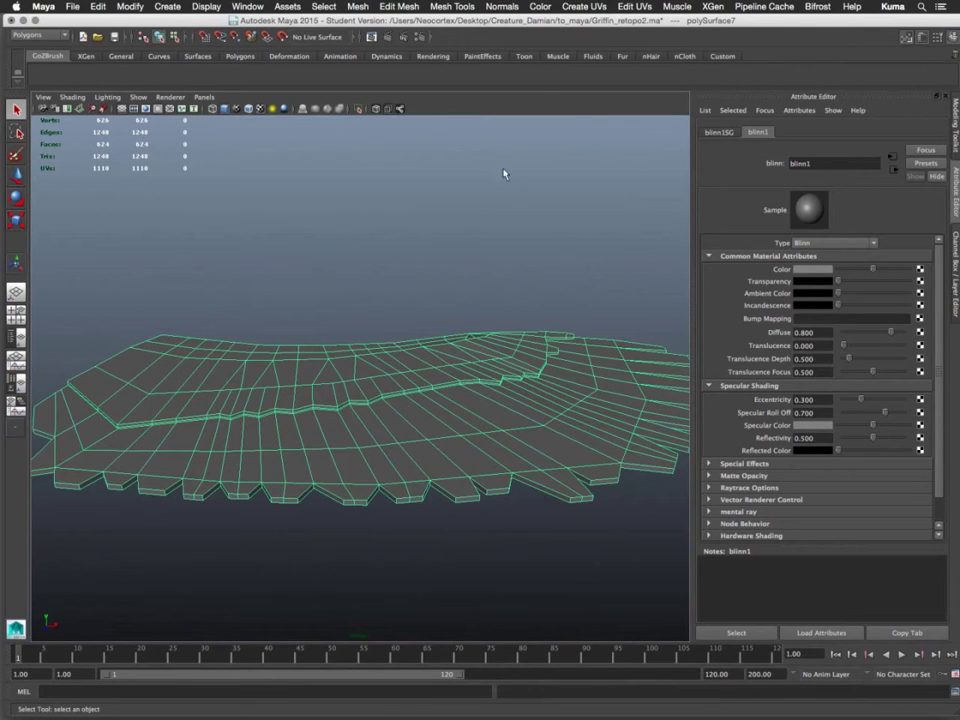
Soften all edges of the wing mesh, return to object mode and clear the selection
click(500, 8)
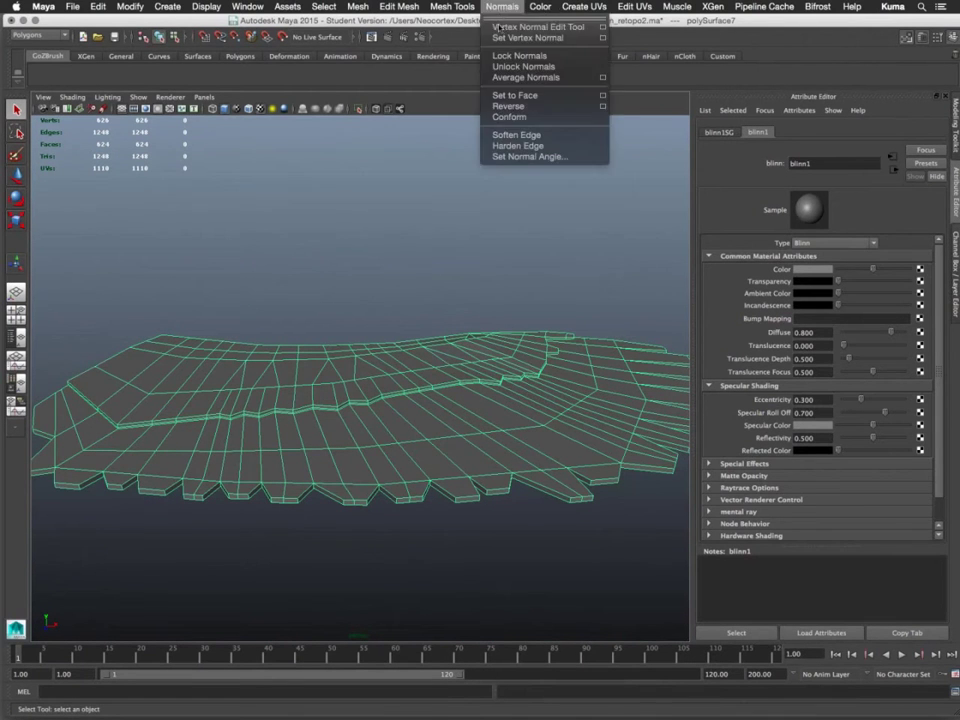
click(515, 133)
click(490, 460)
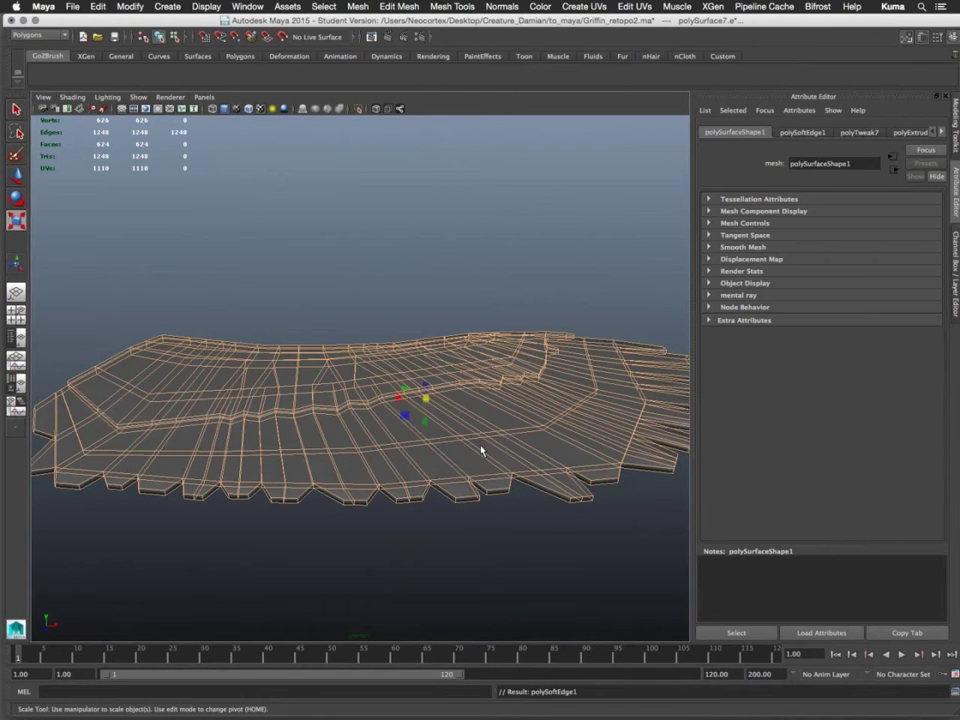
key(q)
right_drag(478, 418, 505, 404)
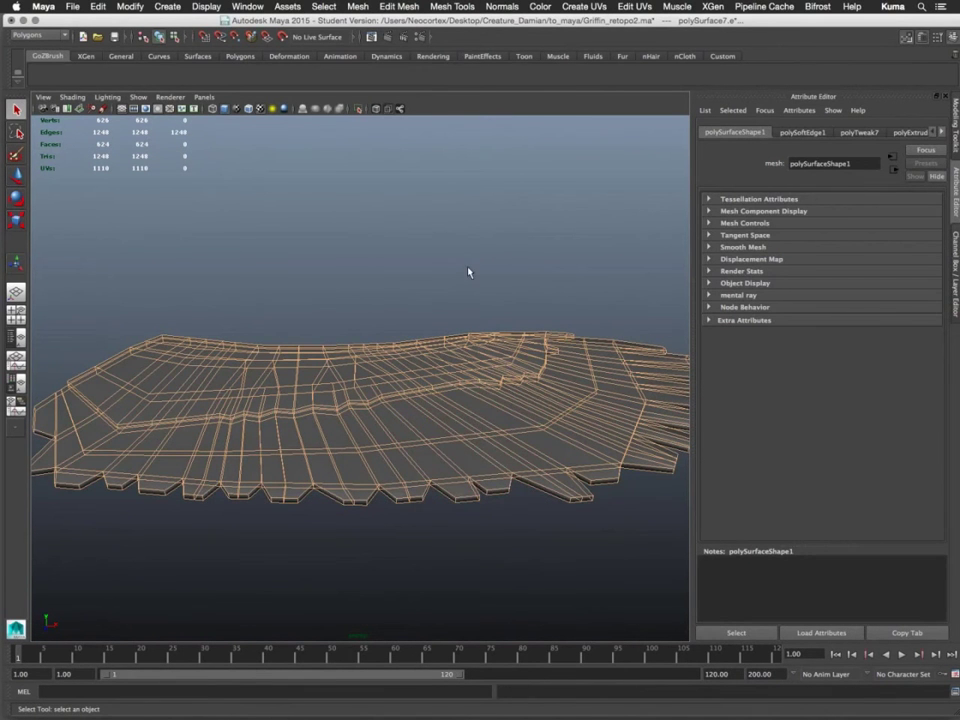
click(468, 270)
alt+drag(463, 279, 484, 326)
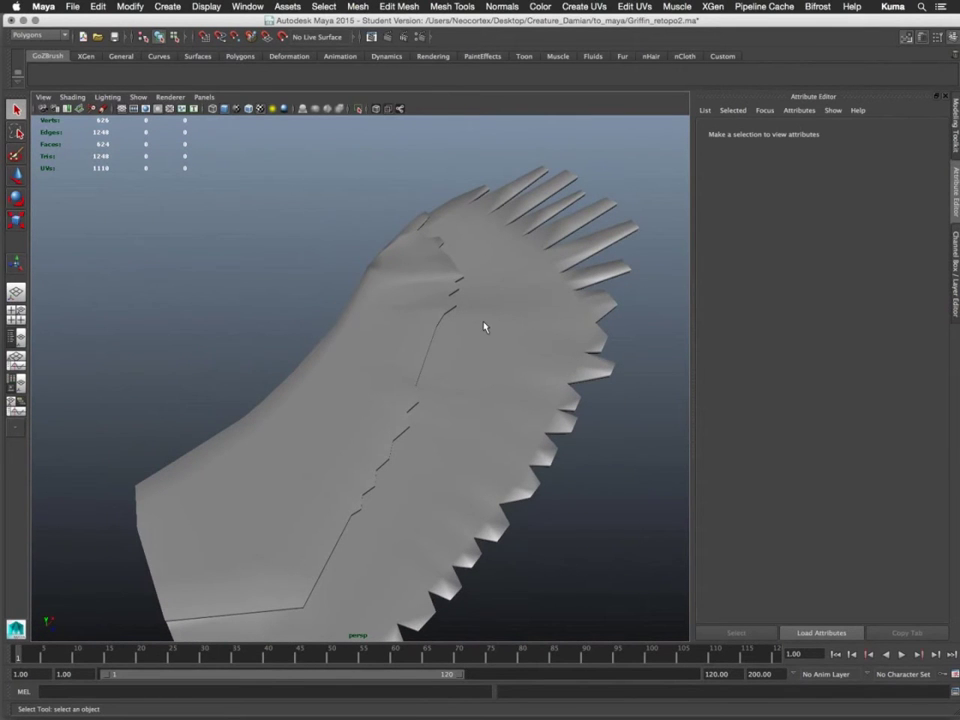
Insert an edge loop near the tip of the long feather with a lengthwise centre edge and of the wide feather beside it
alt+drag(418, 370, 441, 392)
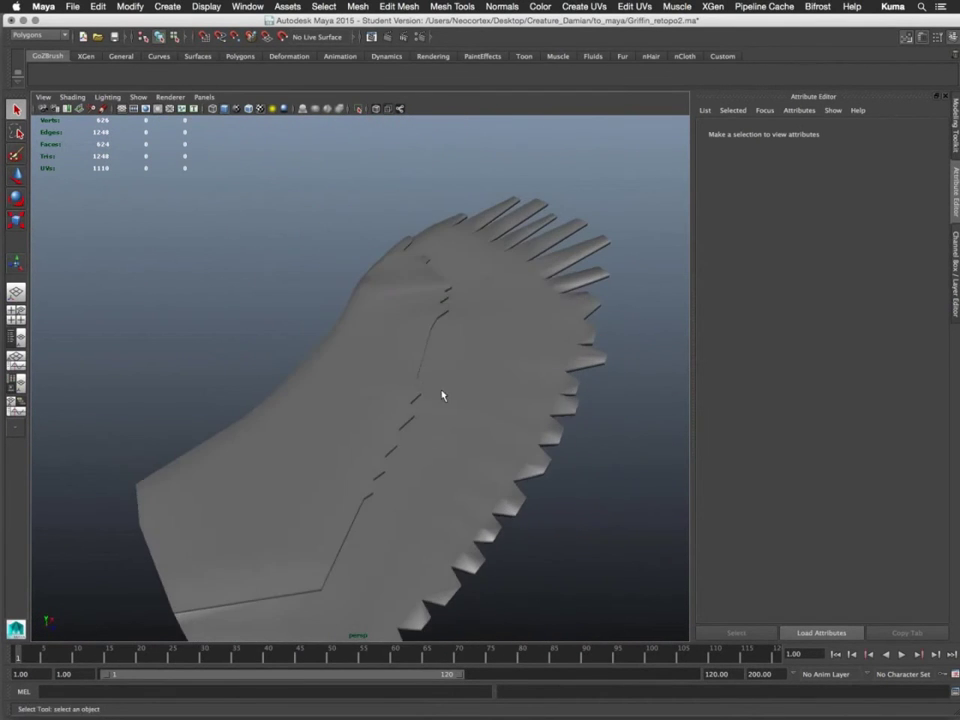
alt+middle_drag(441, 392, 313, 519)
alt+right_drag(313, 519, 487, 344)
alt+drag(487, 344, 452, 381)
click(424, 494)
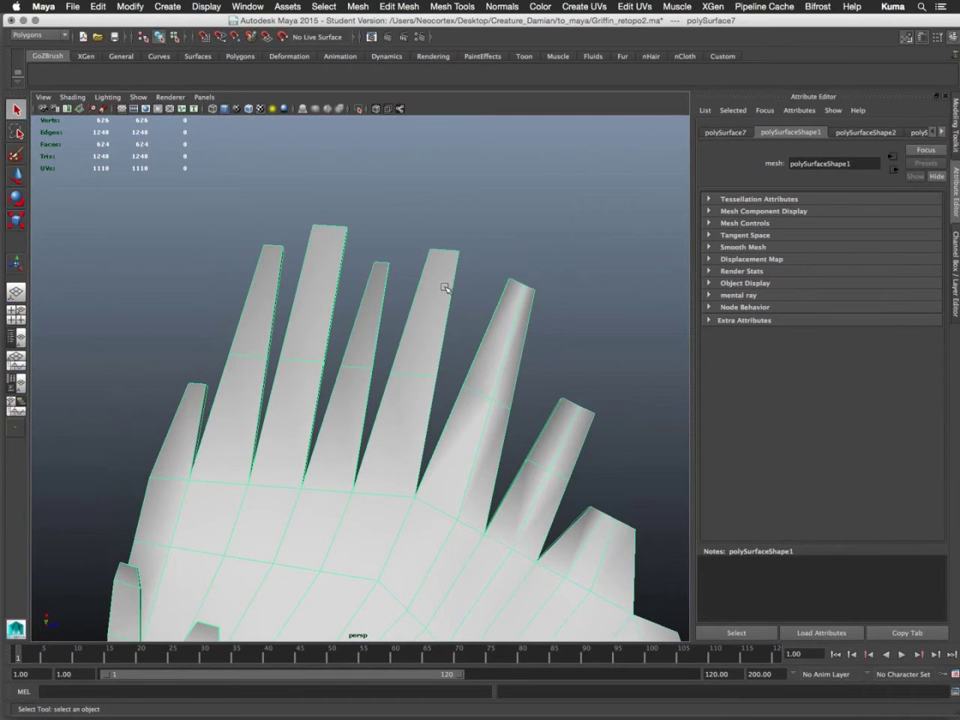
key(t)
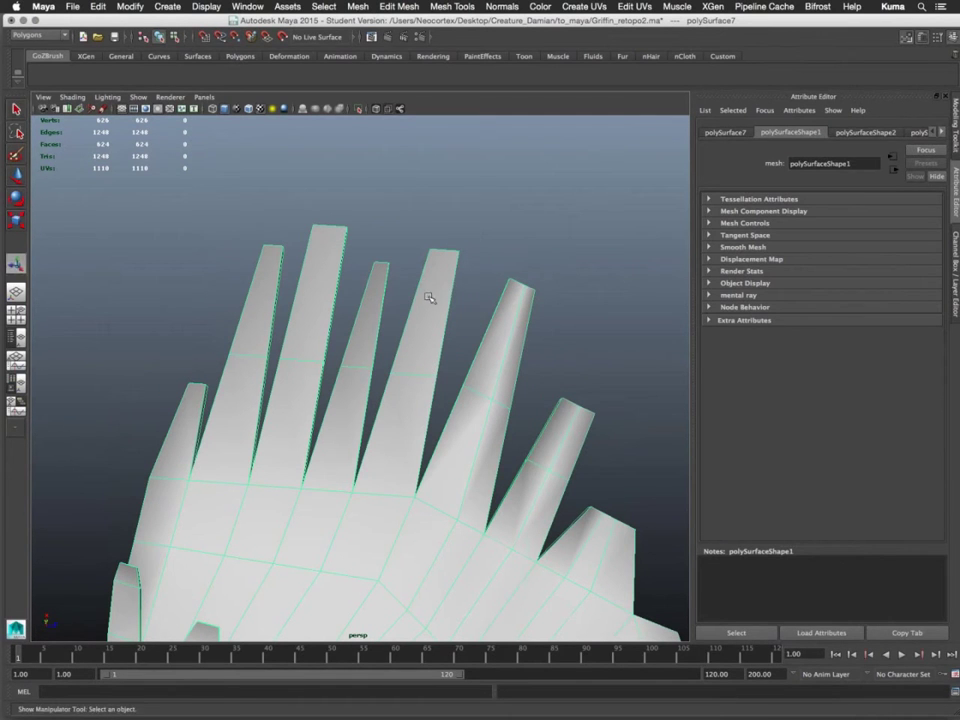
shift+right_click(430, 297)
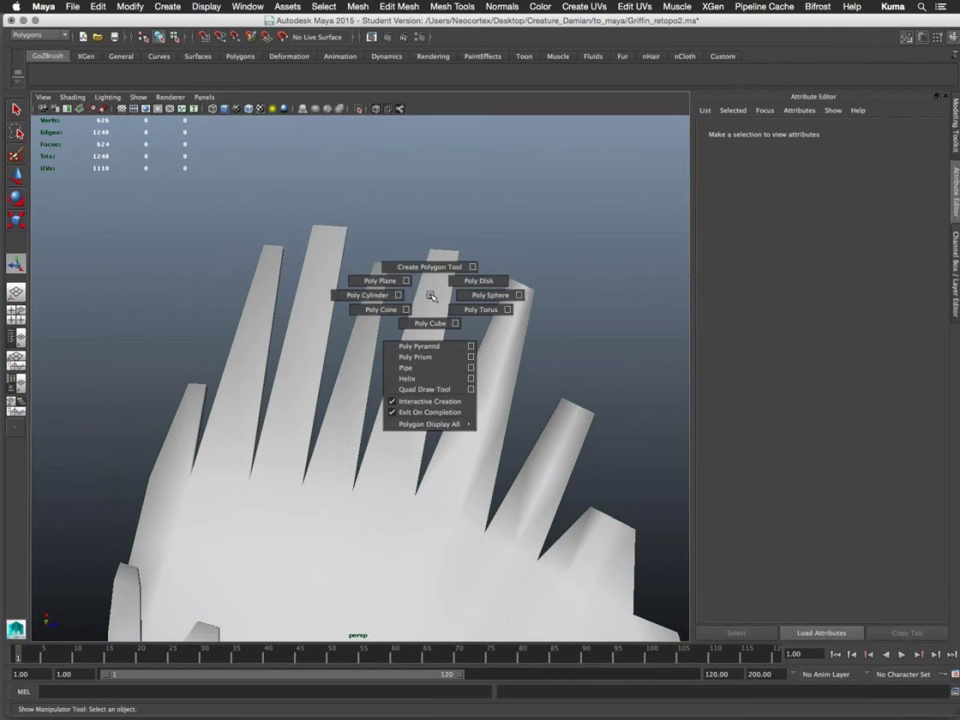
click(429, 296)
shift+right_click(429, 296)
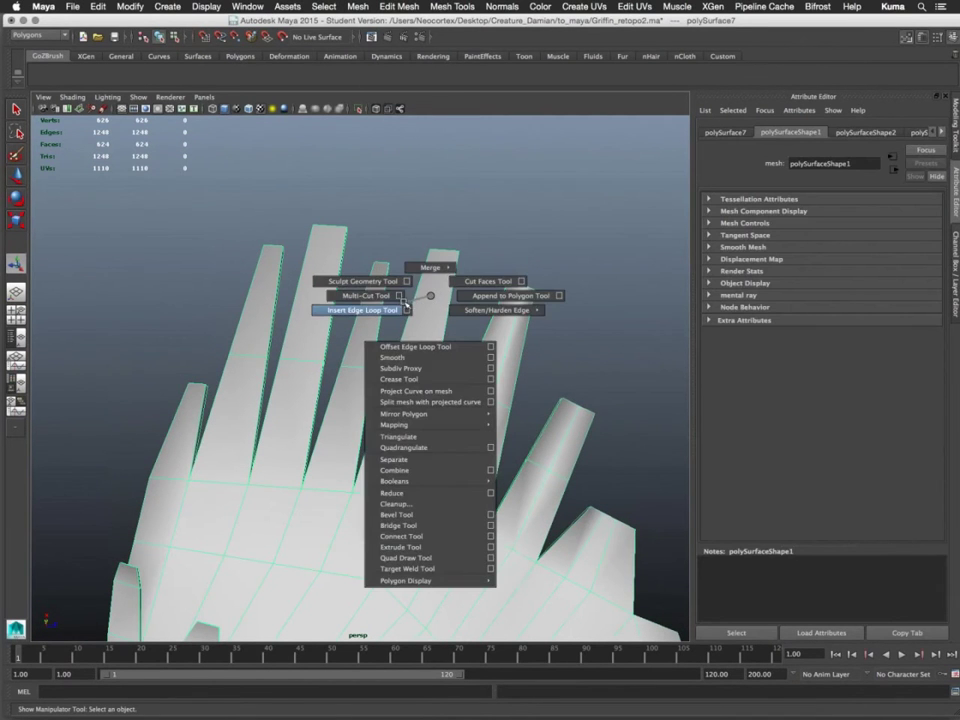
click(402, 308)
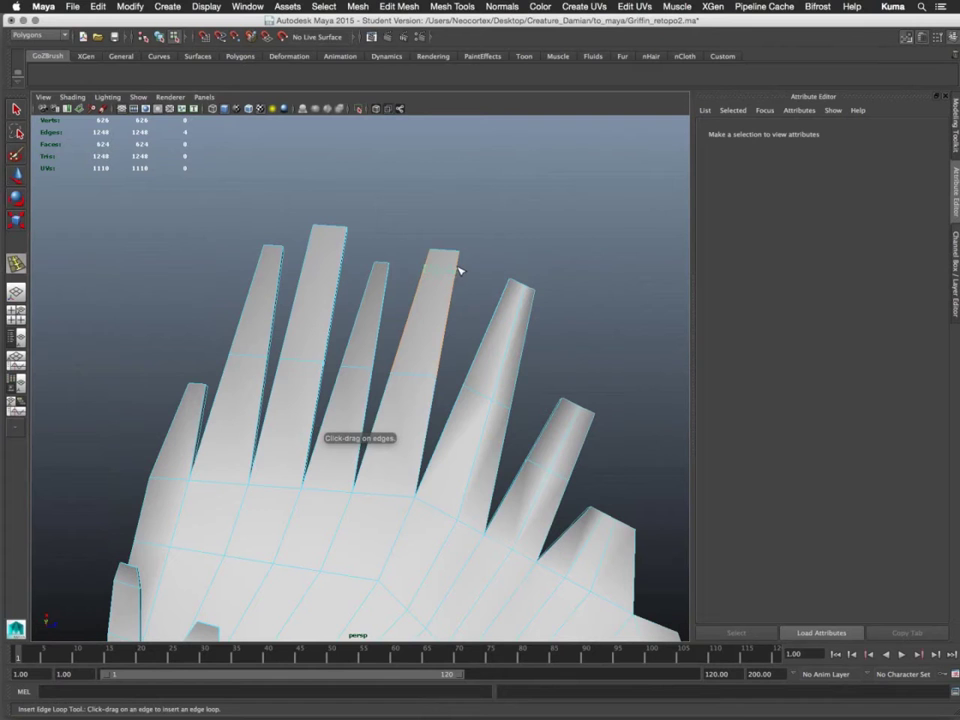
click(516, 300)
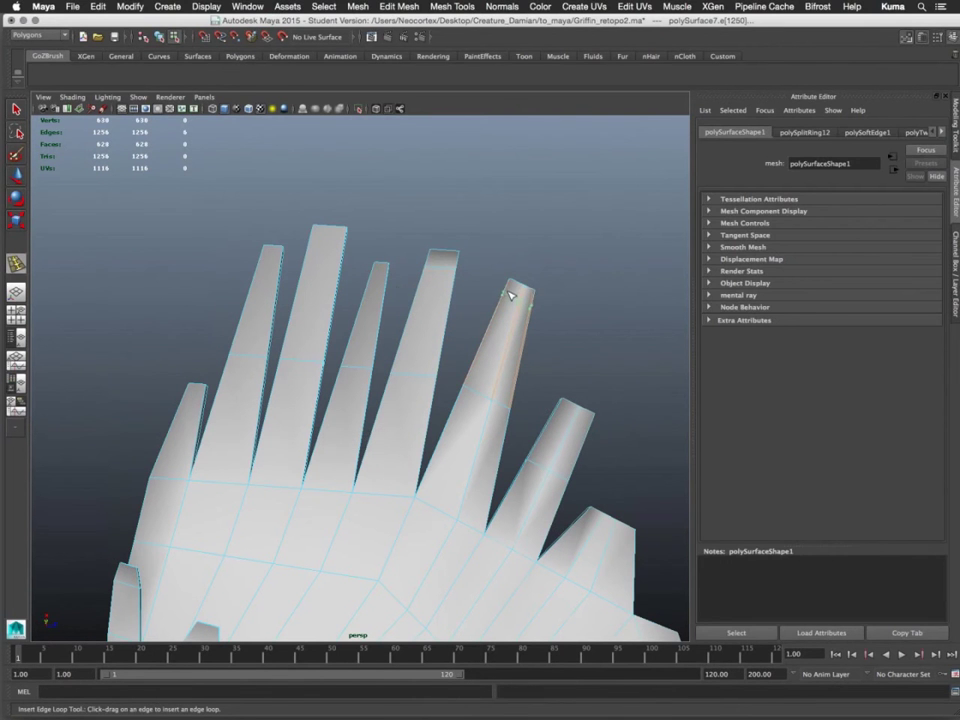
Insert edge loops near the tips of the thin feather, the longest feather, the long narrow feather and the short feather beyond them
click(390, 274)
click(343, 266)
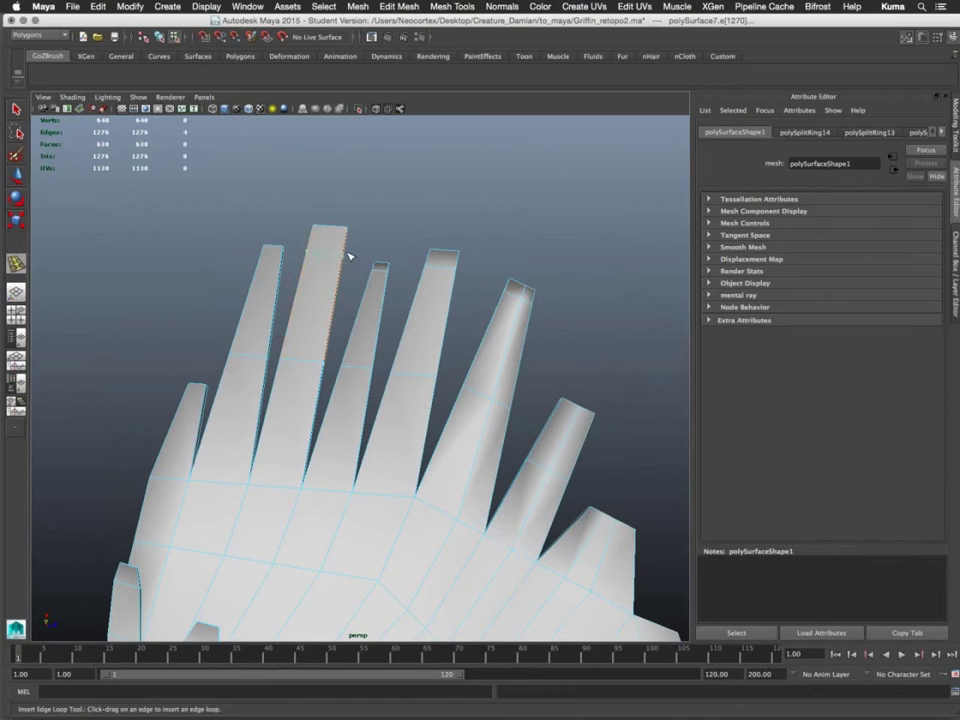
click(283, 262)
click(206, 395)
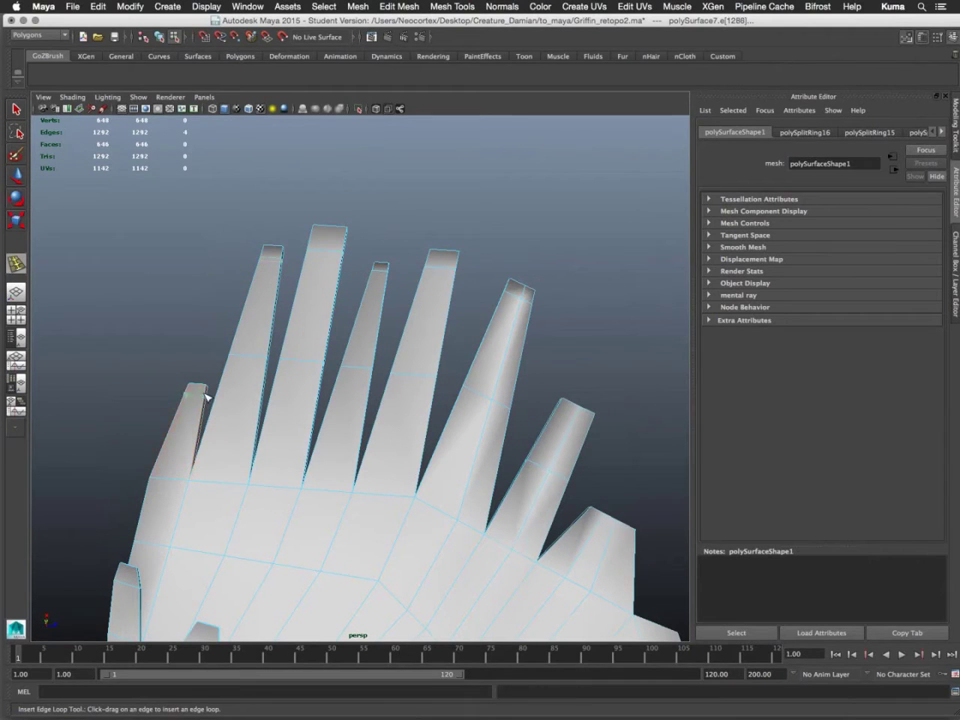
Insert edge loops near the tips of the two shorter feathers on the other side of the long ones
alt+middle_drag(632, 388, 513, 340)
click(552, 424)
drag(552, 452, 552, 449)
alt+middle_drag(510, 306, 525, 529)
alt+drag(494, 440, 497, 450)
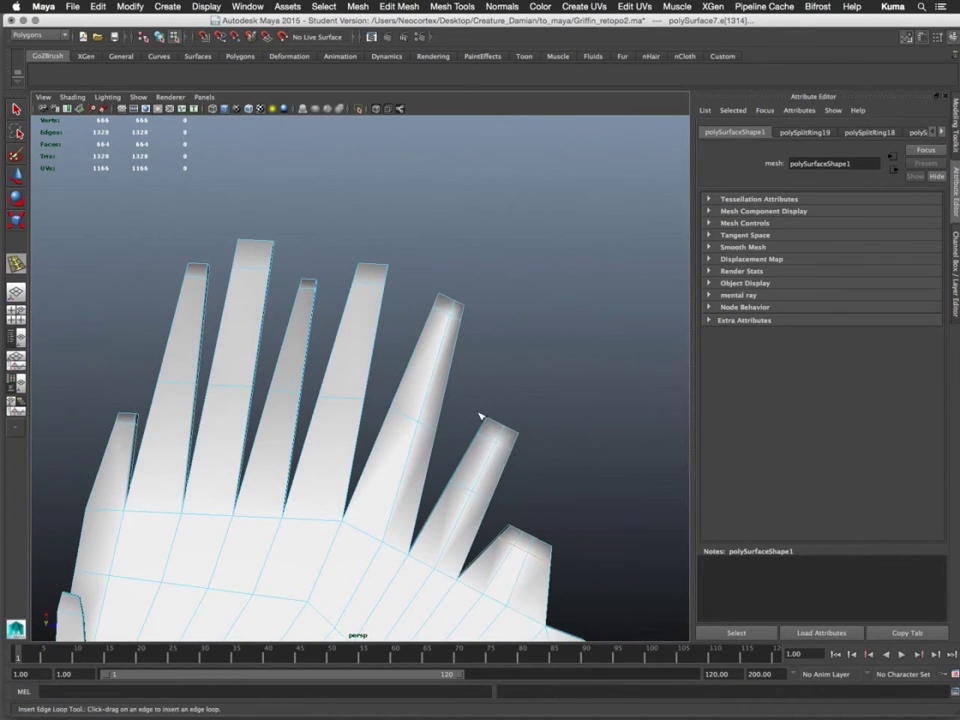
In vertex mode, scale the tip vertices of the long feather with the centre edge narrower and adjust their position
right_drag(444, 369, 418, 362)
key(q)
mouse_move(436, 313)
alt+mouse_down()
mouse_move(443, 298)
mouse_move(444, 316)
alt+mouse_up()
mouse_move(428, 379)
alt+middle_down()
mouse_move(356, 660)
mouse_move(359, 626)
alt+middle_up()
mouse_move(409, 319)
alt+mouse_down()
mouse_move(416, 333)
mouse_move(403, 326)
mouse_move(435, 351)
alt+mouse_up()
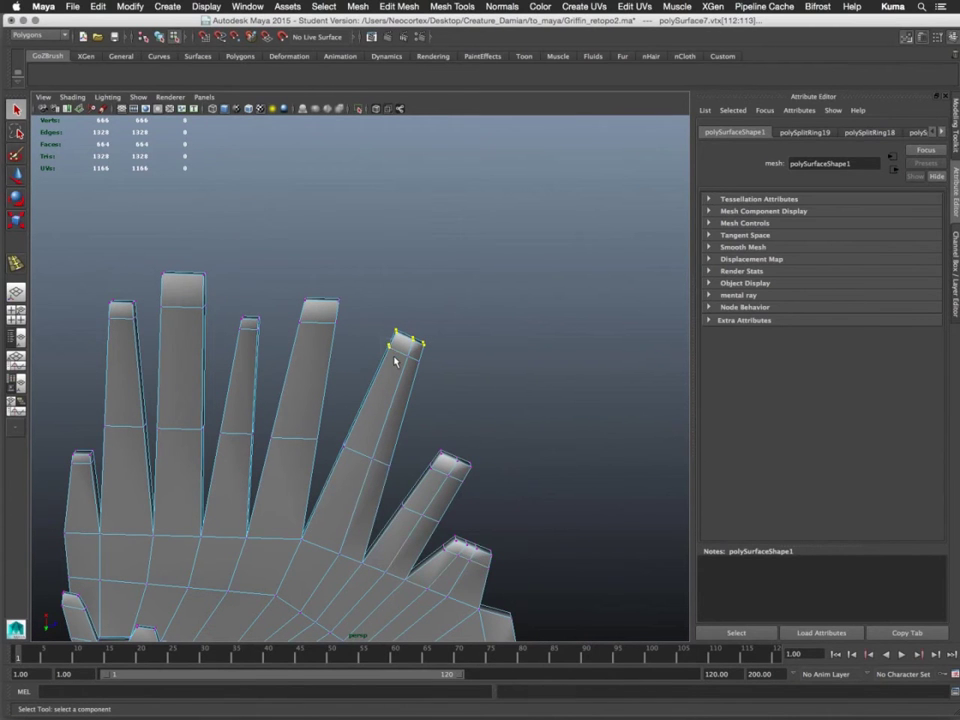
key(r)
middle_drag(439, 375, 436, 378)
alt+drag(435, 381, 435, 360)
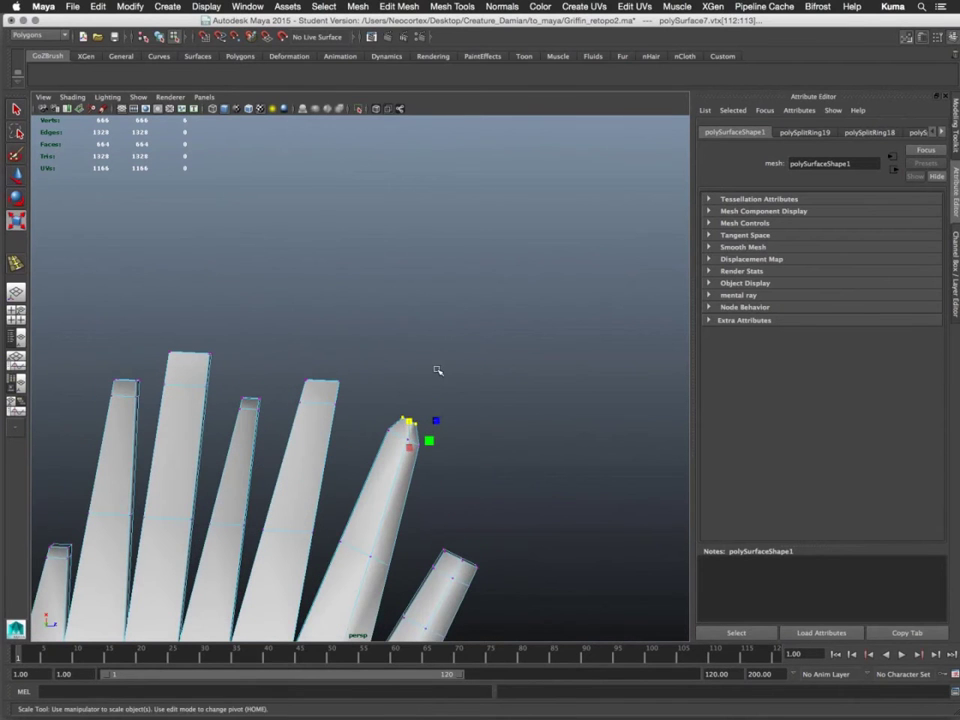
key(w)
middle_drag(451, 381, 448, 379)
Scale the tip vertices of the adjacent wide feather inward to taper its end, and adjust their position
alt+middle_drag(382, 370, 439, 366)
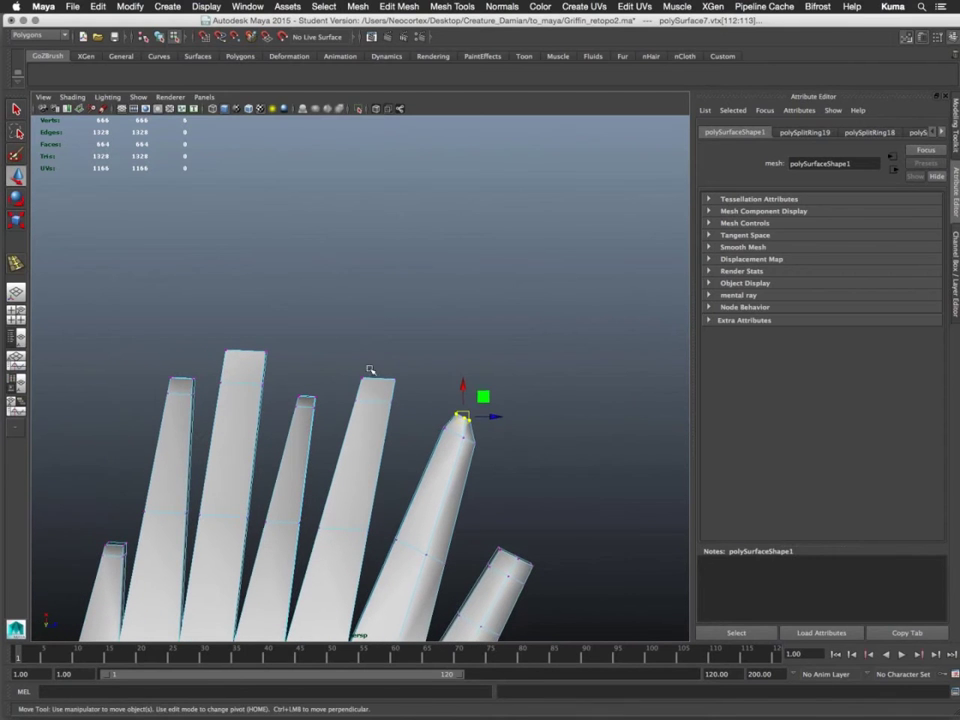
drag(354, 364, 407, 376)
key(r)
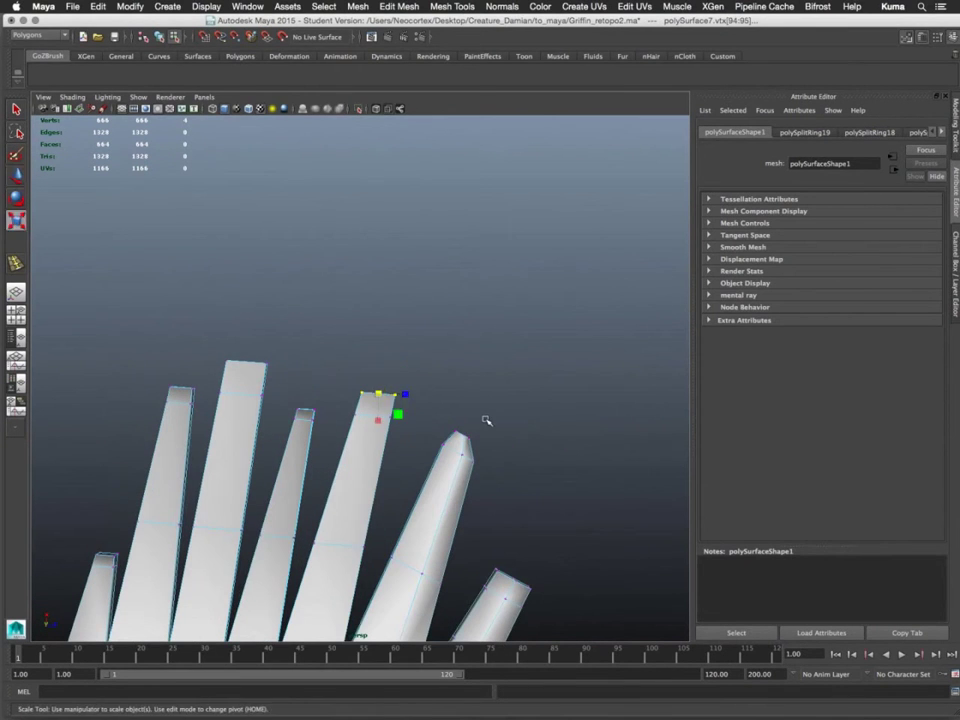
mouse_move(486, 420)
middle_down()
mouse_move(474, 420)
mouse_move(485, 420)
middle_up()
key(w)
Taper the tip of the thin feather beside the longest one and reposition its end vertices
alt+middle_drag(418, 456, 574, 439)
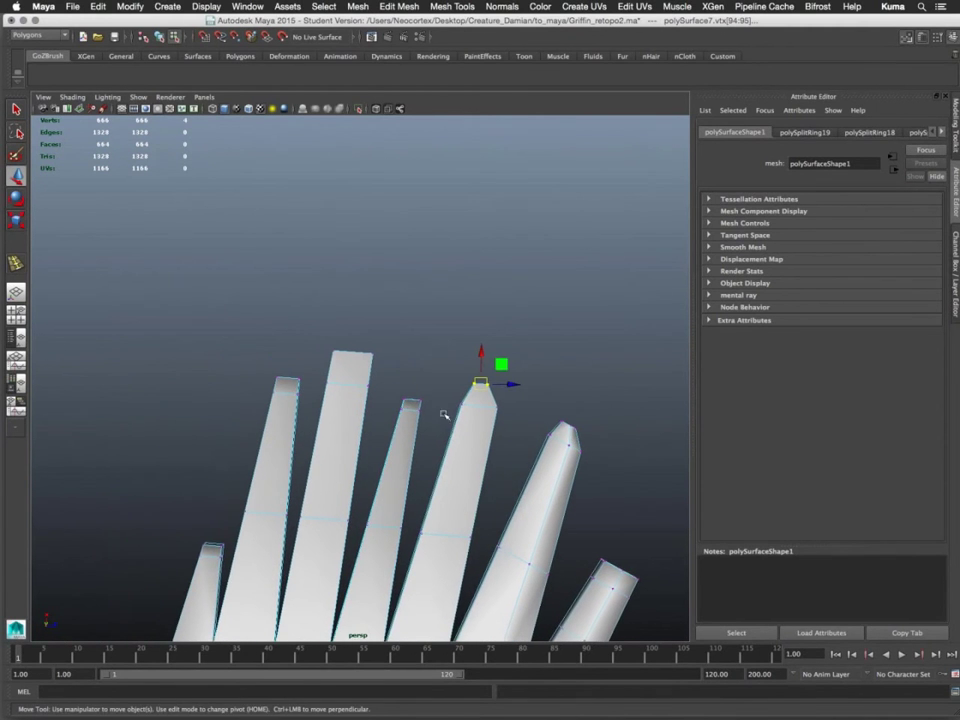
drag(397, 388, 430, 419)
key(r)
key(w)
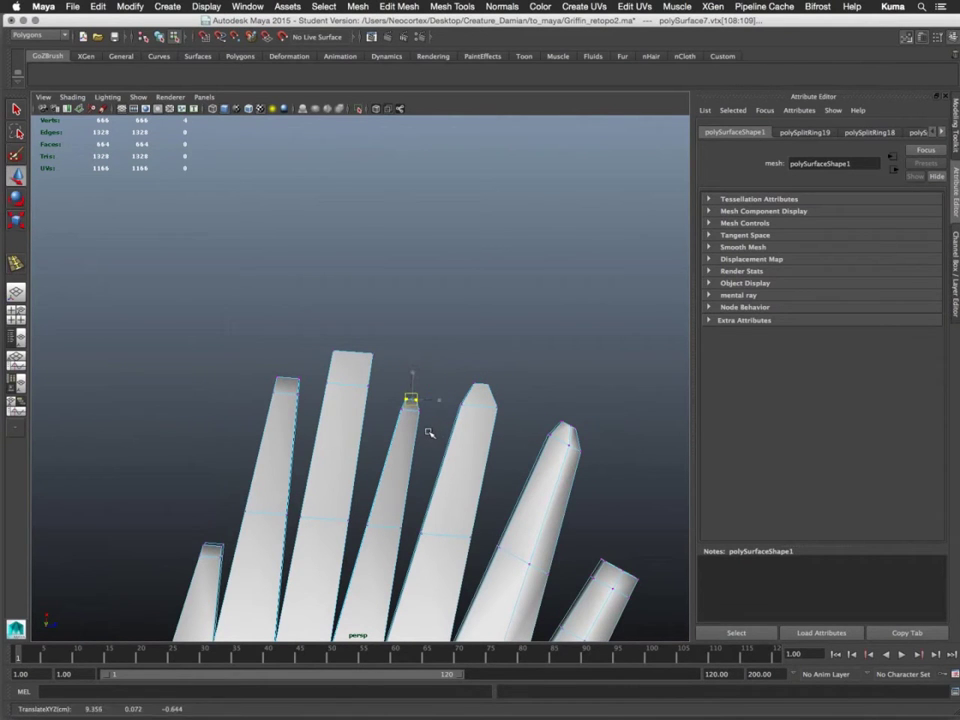
drag(320, 336, 415, 365)
key(r)
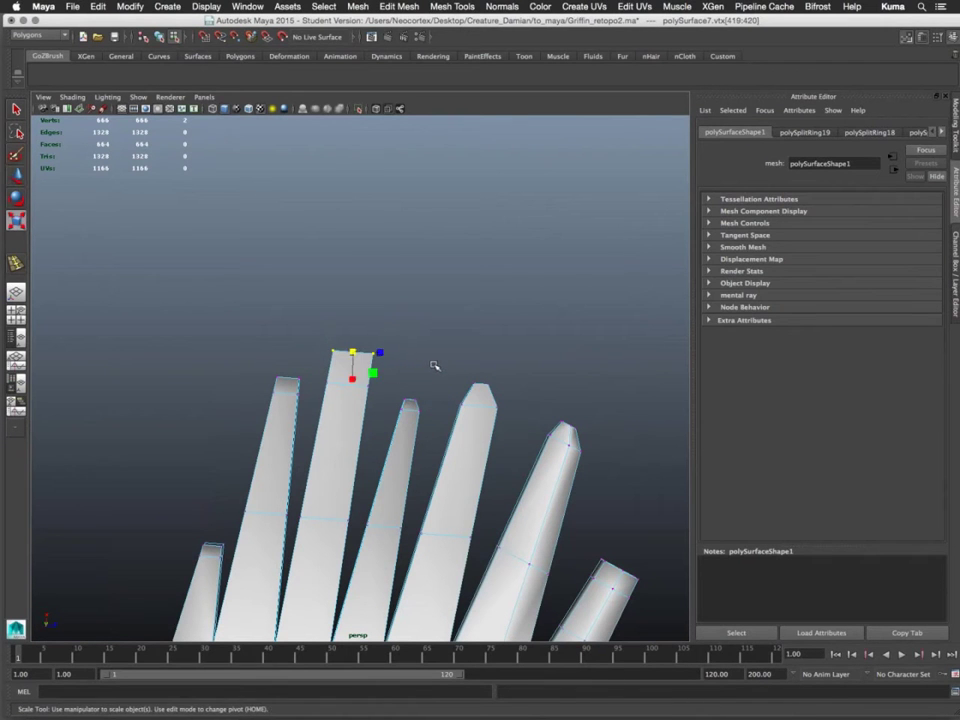
key(super+z)
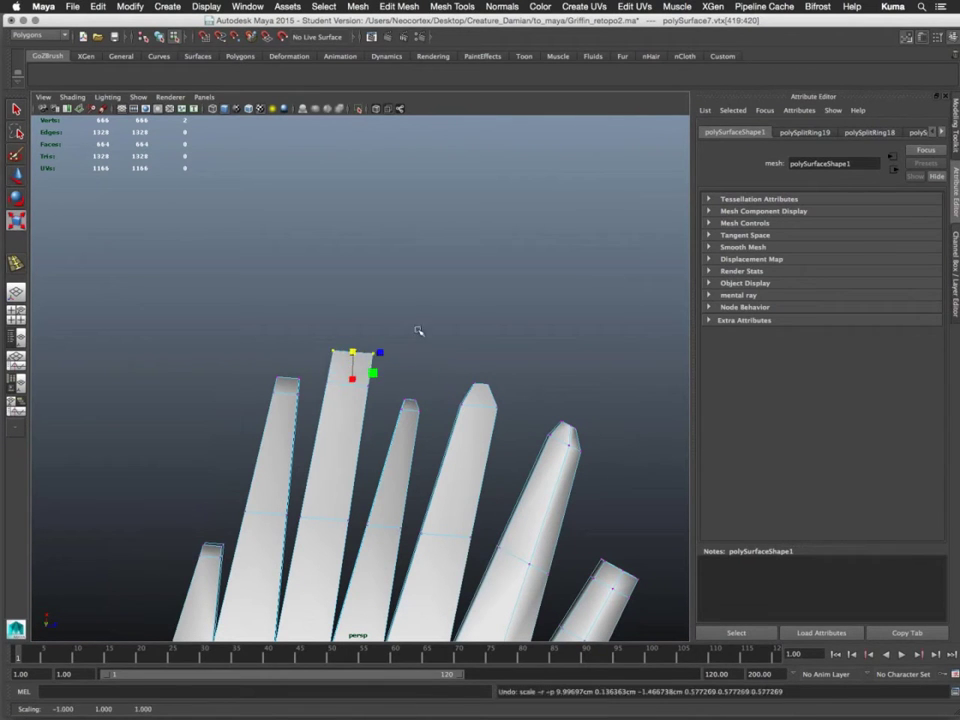
Select both upper and lower tip vertices of the longest feather and scale them inward to taper its end
alt+drag(420, 330, 416, 341)
drag(290, 253, 397, 293)
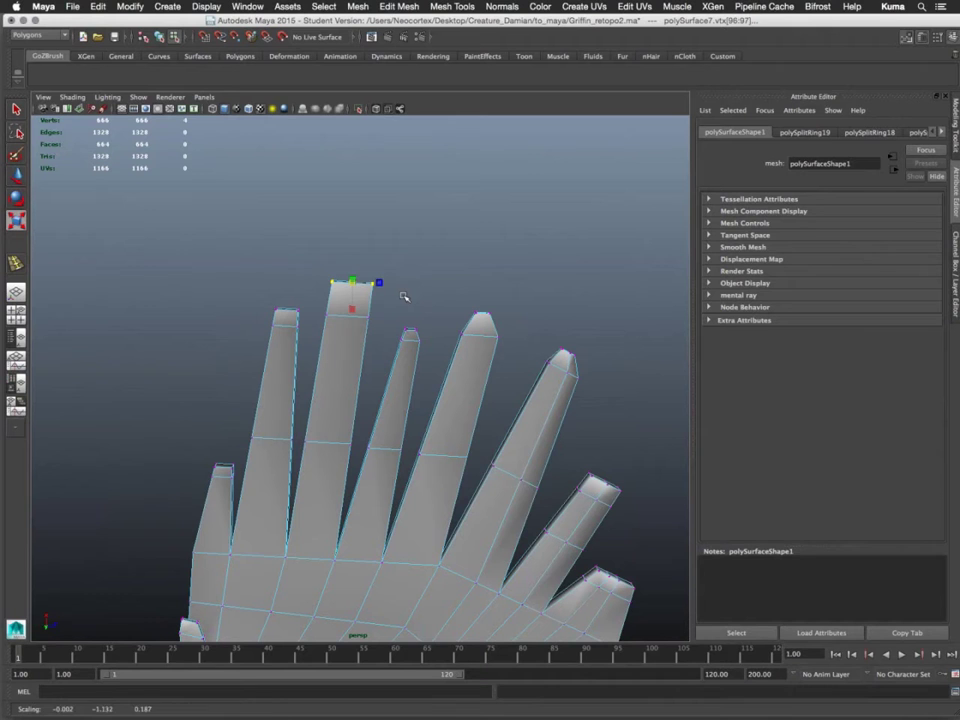
middle_drag(403, 298, 394, 294)
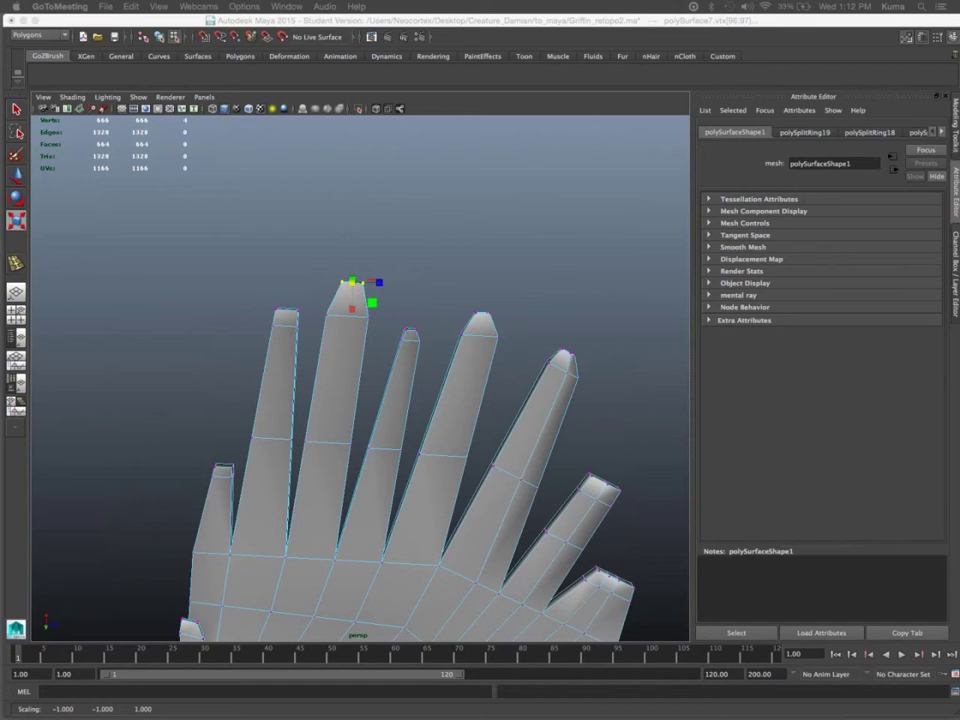
Taper the tip of the long narrow feather next to the longest one and shift its end vertices slightly
click(281, 274)
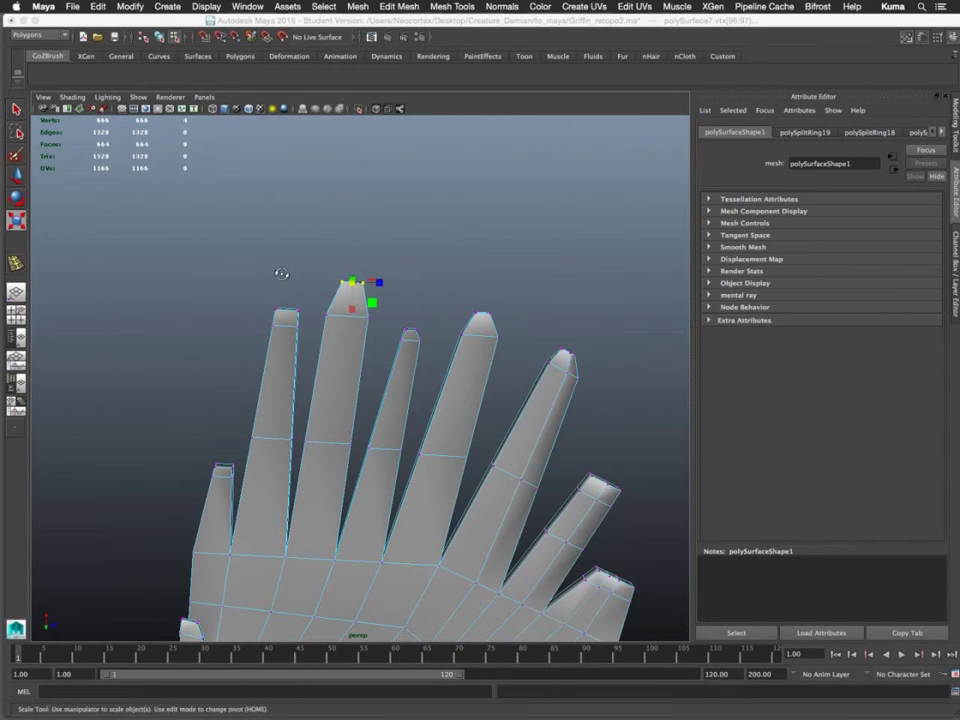
alt+drag(281, 270, 282, 276)
drag(260, 326, 302, 362)
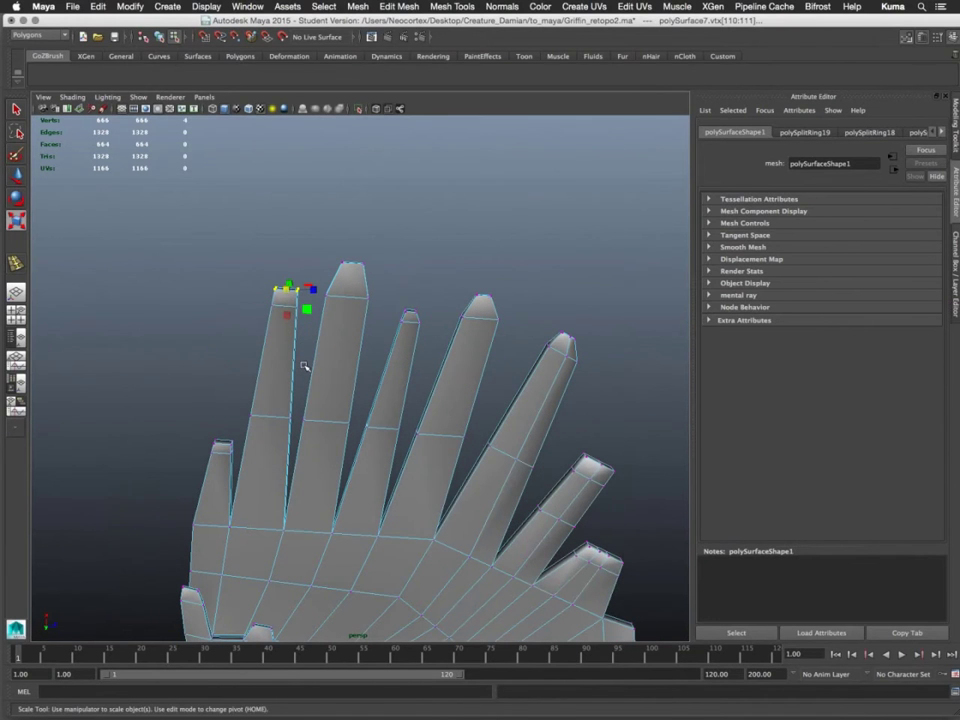
middle_drag(314, 366, 306, 363)
alt+drag(306, 365, 316, 384)
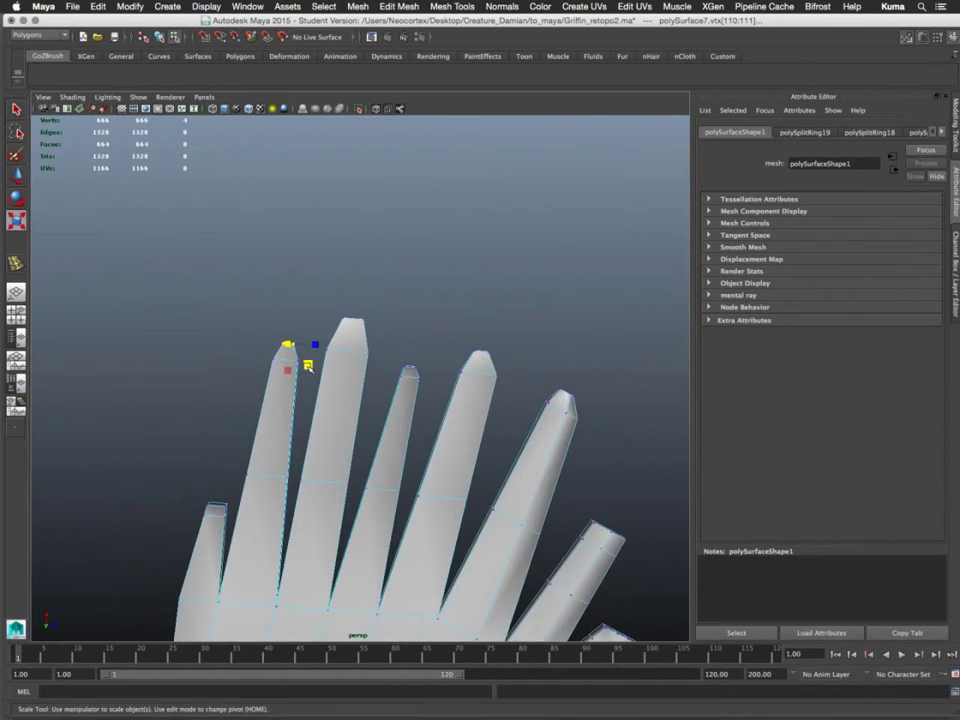
key(w)
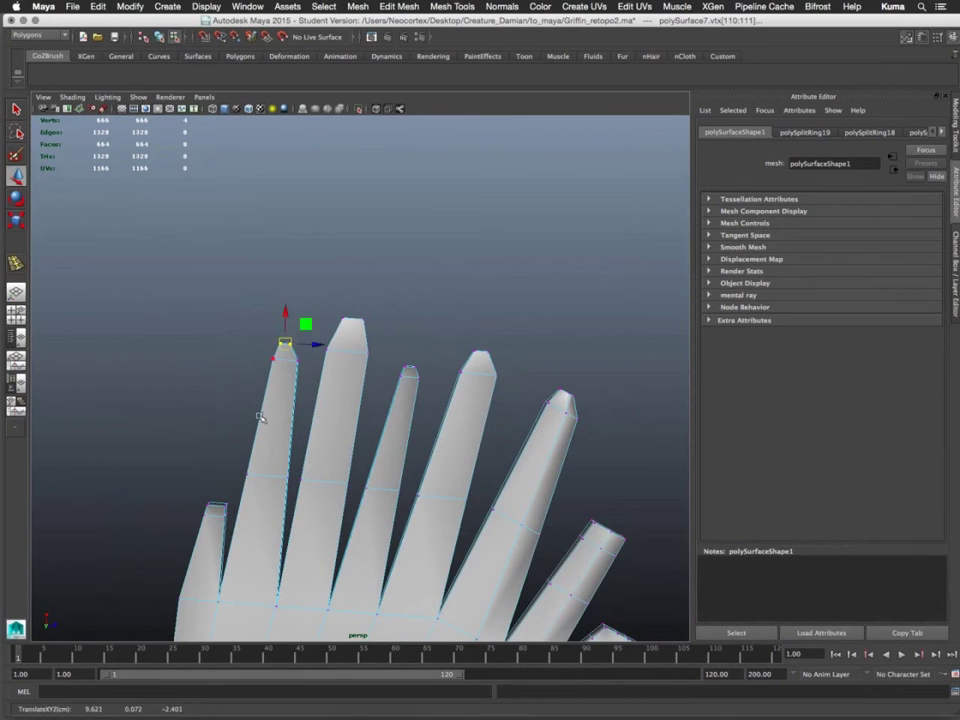
Select the tip vertices of the shortest outer feather and scale them inward to taper its end
alt+middle_drag(261, 414, 343, 260)
drag(251, 394, 283, 412)
key(r)
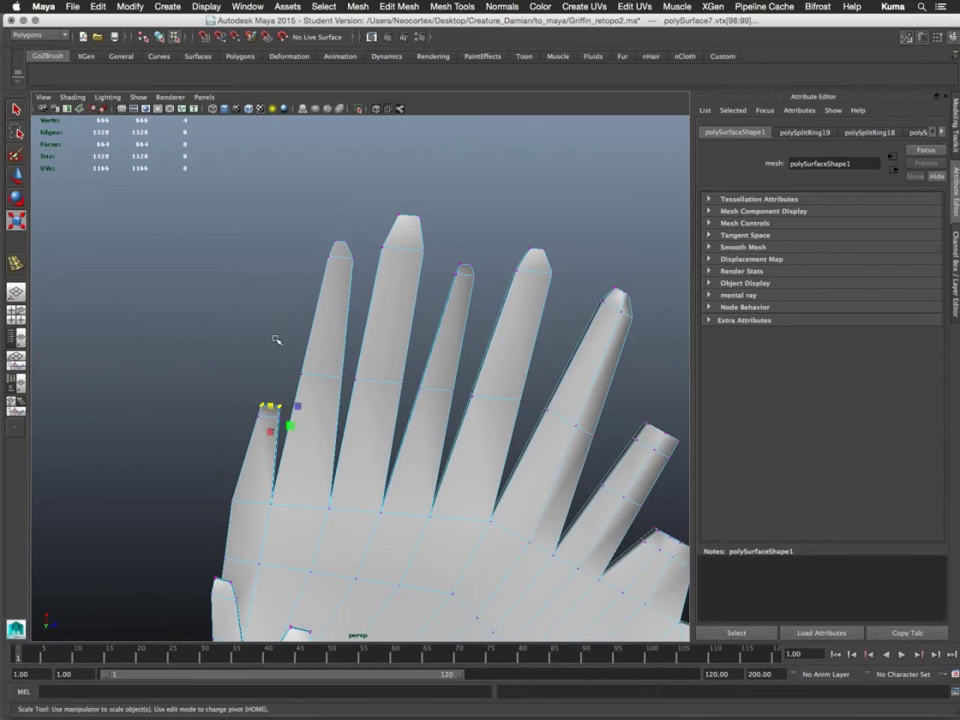
drag(271, 339, 271, 339)
Select upper and lower tip vertices of the short narrow feather beyond the long ones and scale them inward to taper it
alt+middle_drag(510, 369, 311, 281)
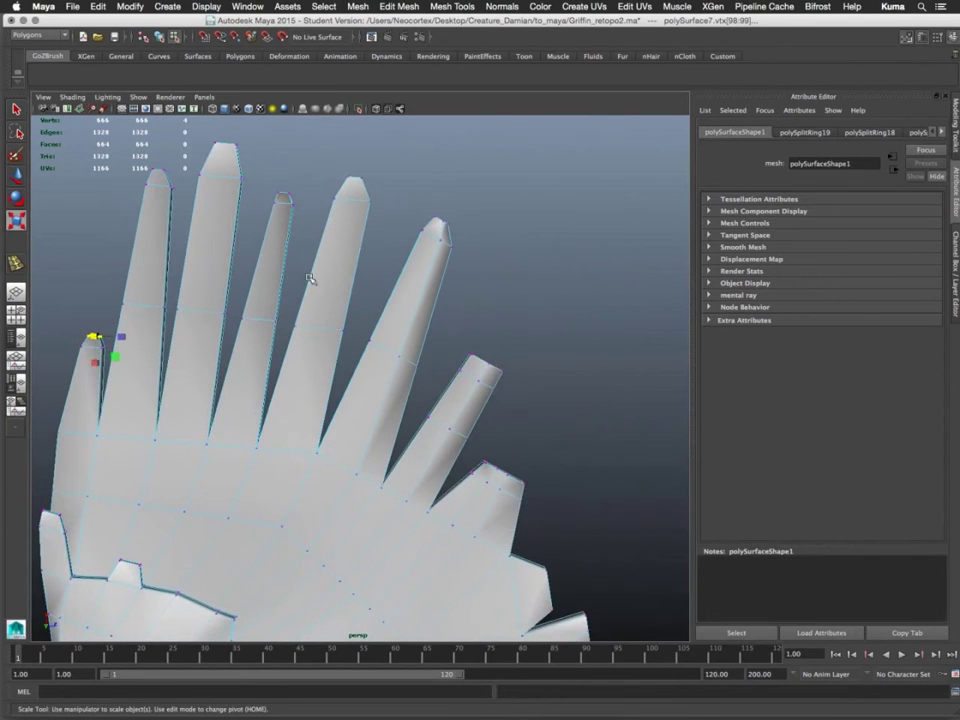
drag(462, 335, 467, 375)
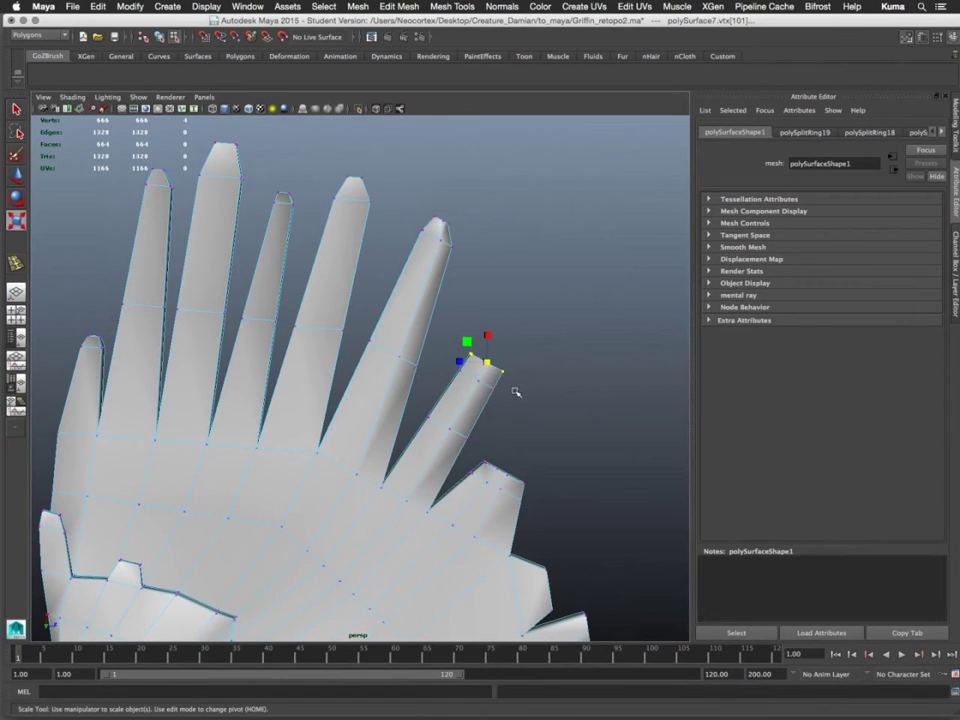
middle_drag(516, 392, 510, 389)
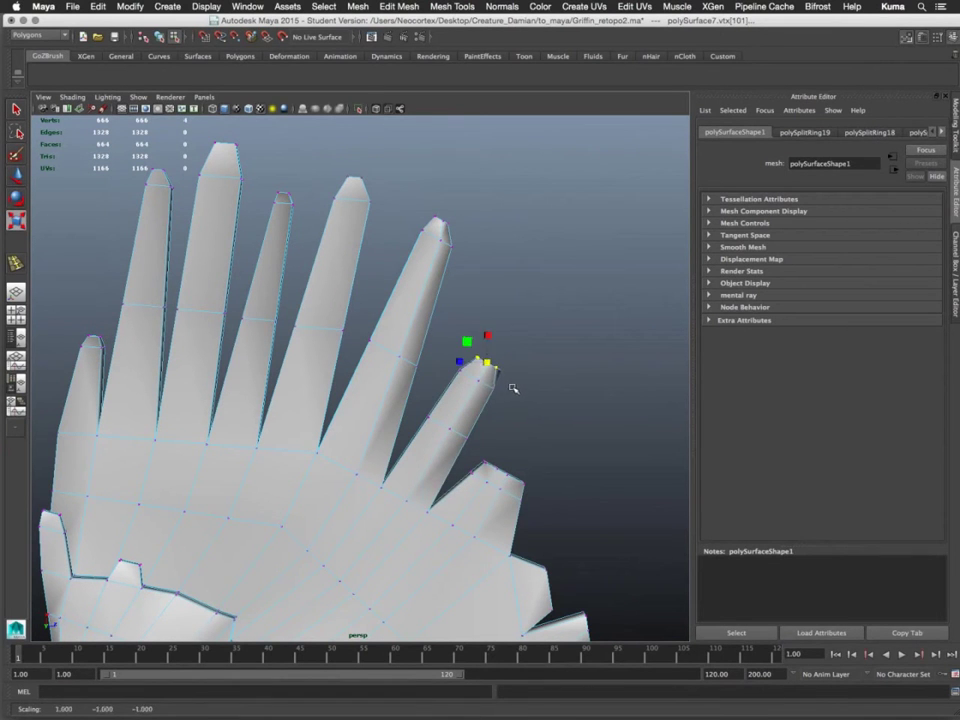
key(z)
alt+drag(523, 381, 525, 394)
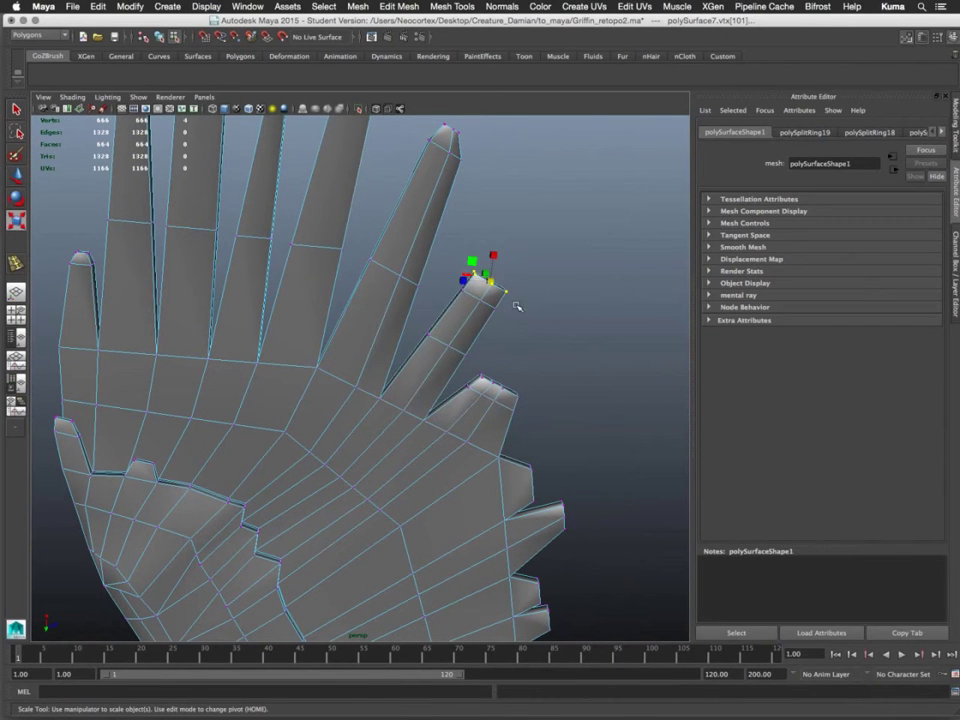
key(z)
alt+drag(492, 313, 465, 306)
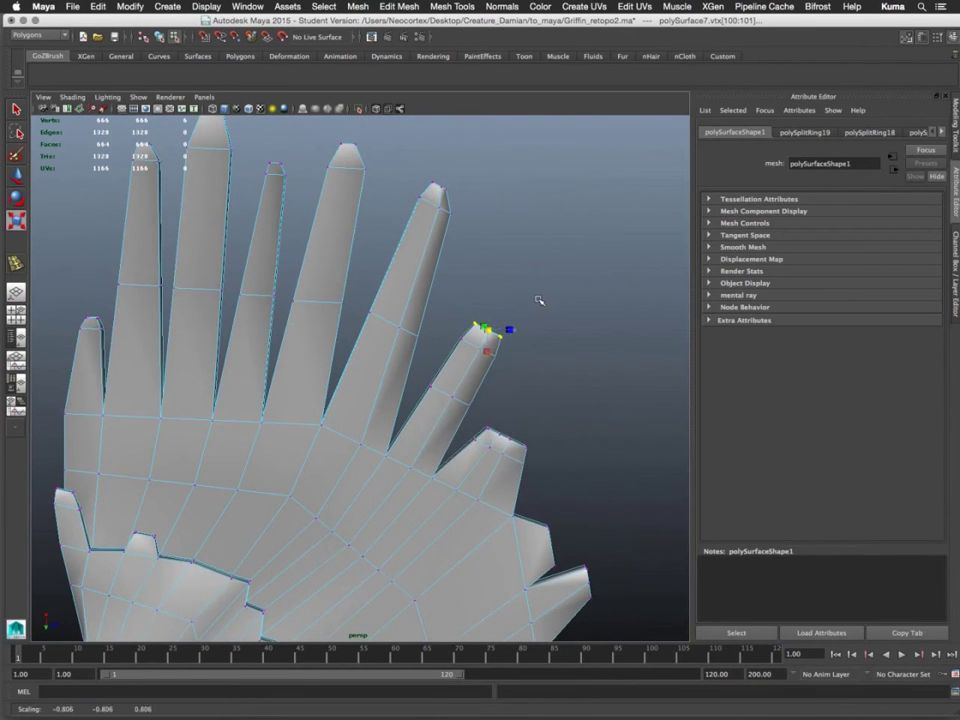
Select all tip vertices of the short broad feather, leaving out its lower row, and scale them inward to taper the end
alt+drag(542, 444, 540, 458)
alt+middle_drag(540, 458, 517, 397)
mouse_move(477, 386)
mouse_down()
mouse_move(539, 430)
mouse_move(553, 407)
mouse_move(524, 400)
mouse_up()
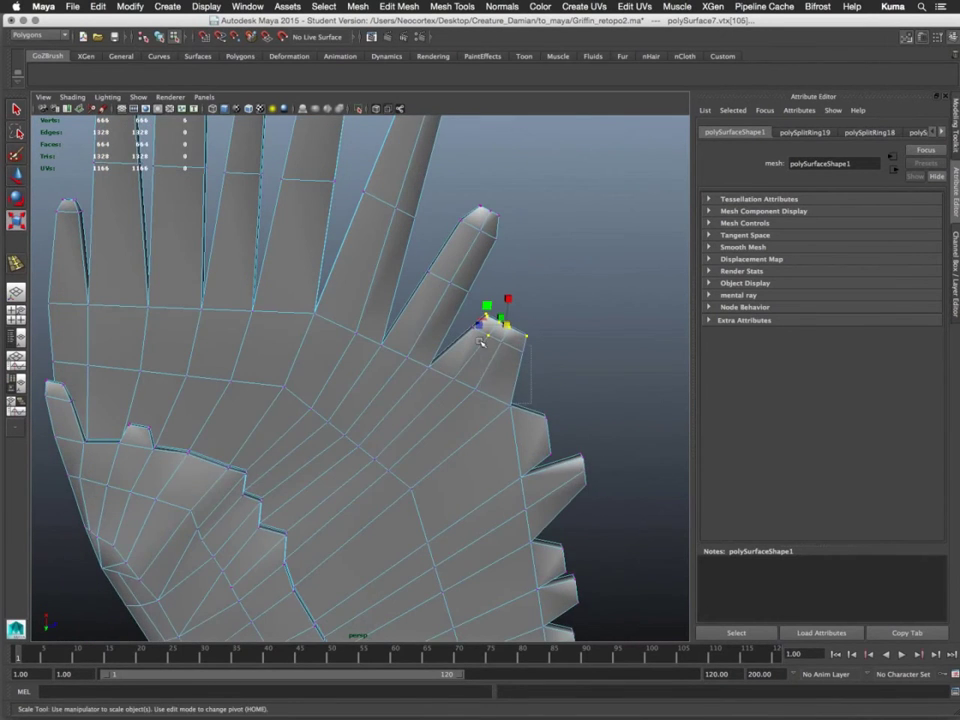
ctrl+drag(480, 330, 519, 345)
alt+drag(540, 326, 532, 278)
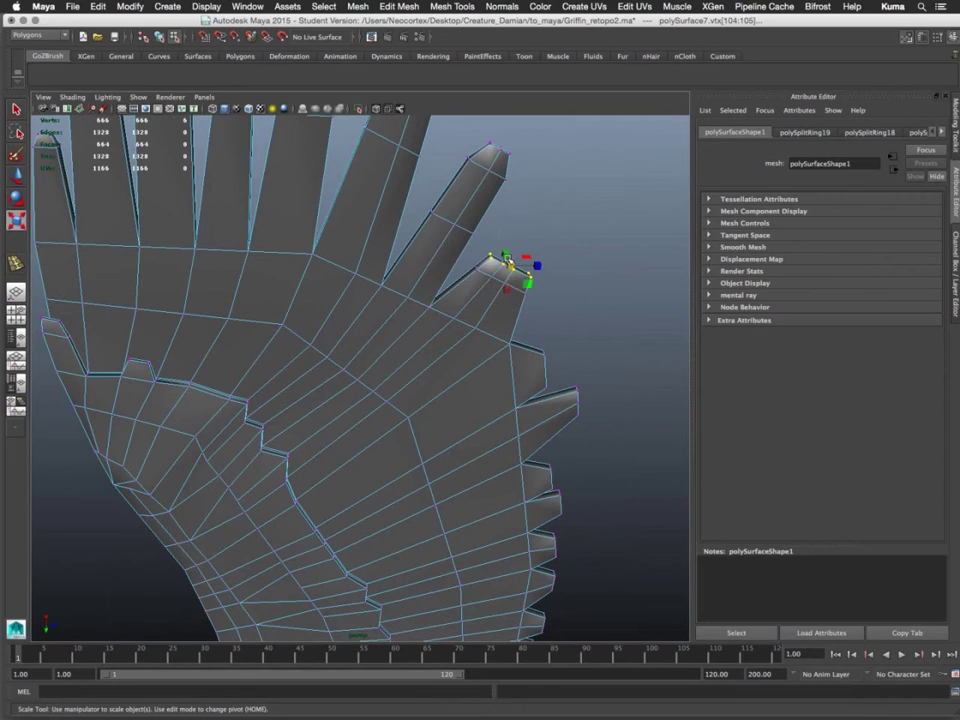
alt+drag(585, 241, 574, 255)
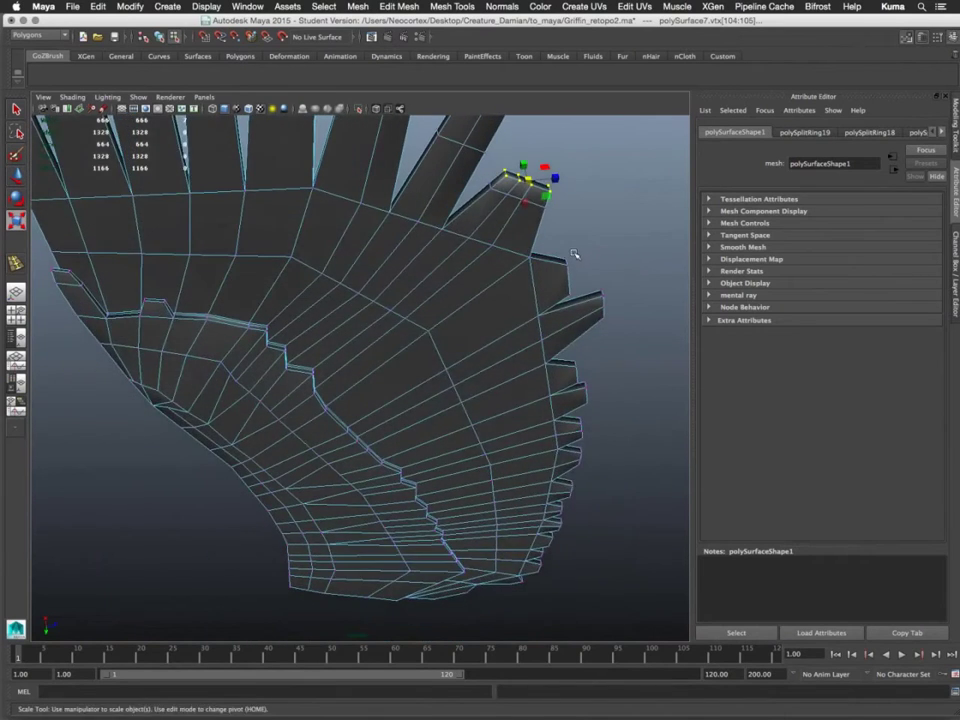
alt+middle_drag(565, 256, 542, 332)
alt+drag(541, 331, 526, 362)
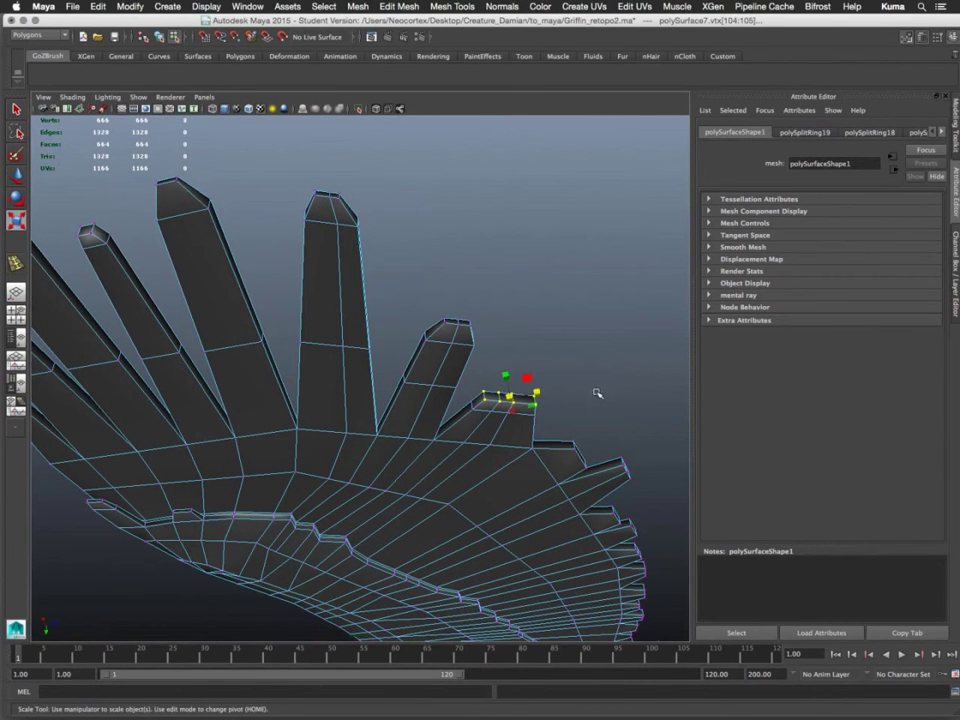
alt+drag(596, 392, 596, 363)
alt+middle_drag(589, 394, 546, 380)
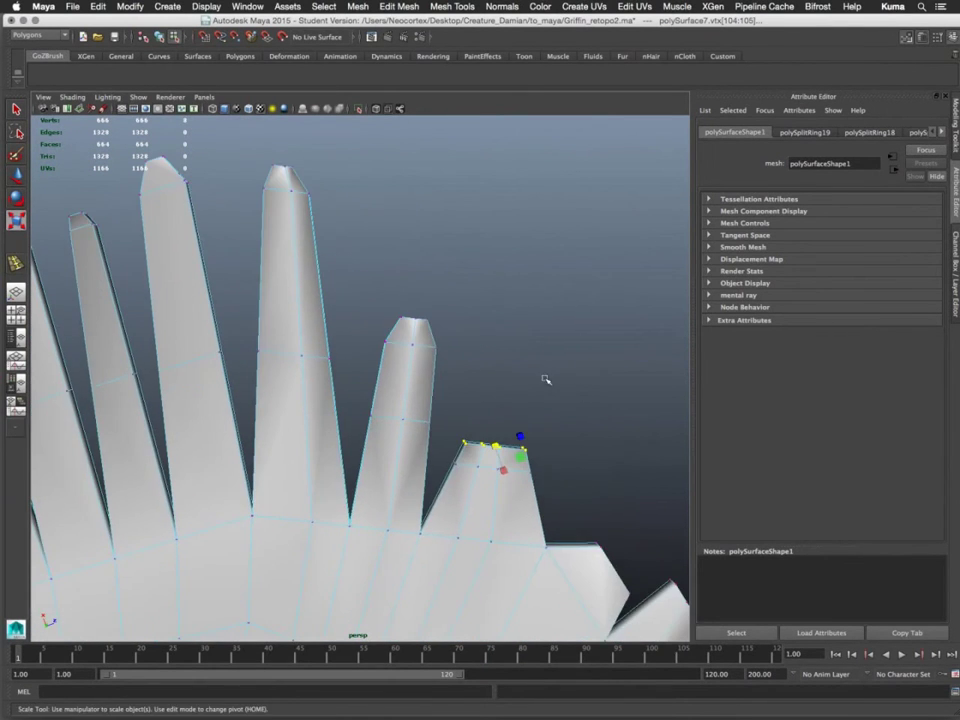
alt+right_drag(581, 422, 433, 354)
alt+drag(433, 354, 420, 414)
Return the wing mesh to object mode and review its overall shape
mouse_move(420, 414)
right_down()
mouse_move(470, 398)
mouse_move(435, 412)
right_up()
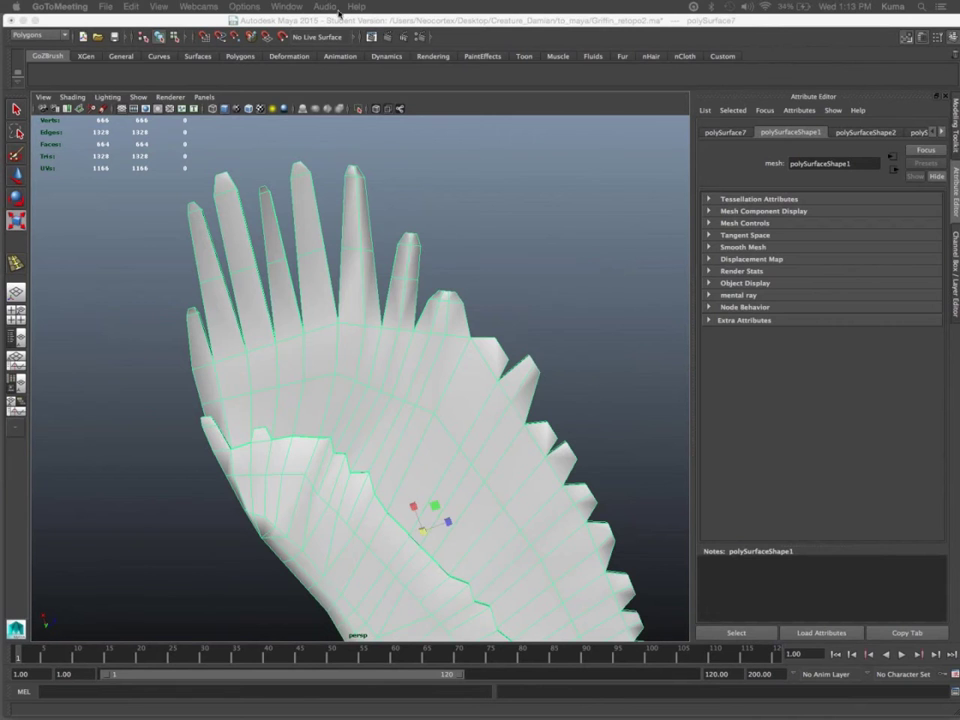
click(375, 212)
click(405, 402)
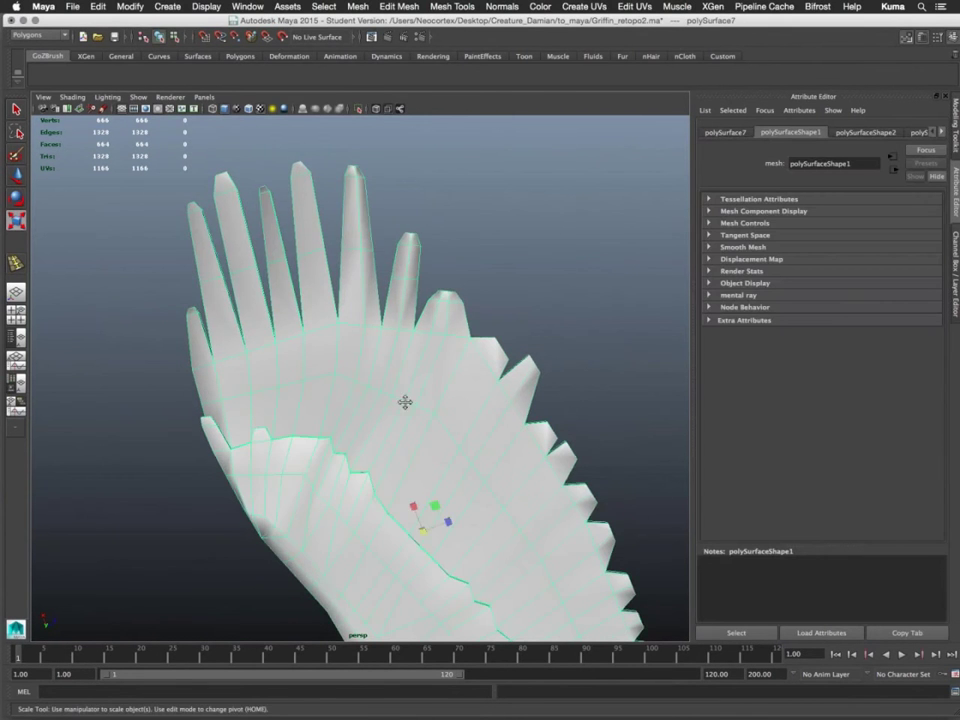
alt+middle_drag(405, 402, 366, 167)
alt+right_drag(389, 235, 334, 225)
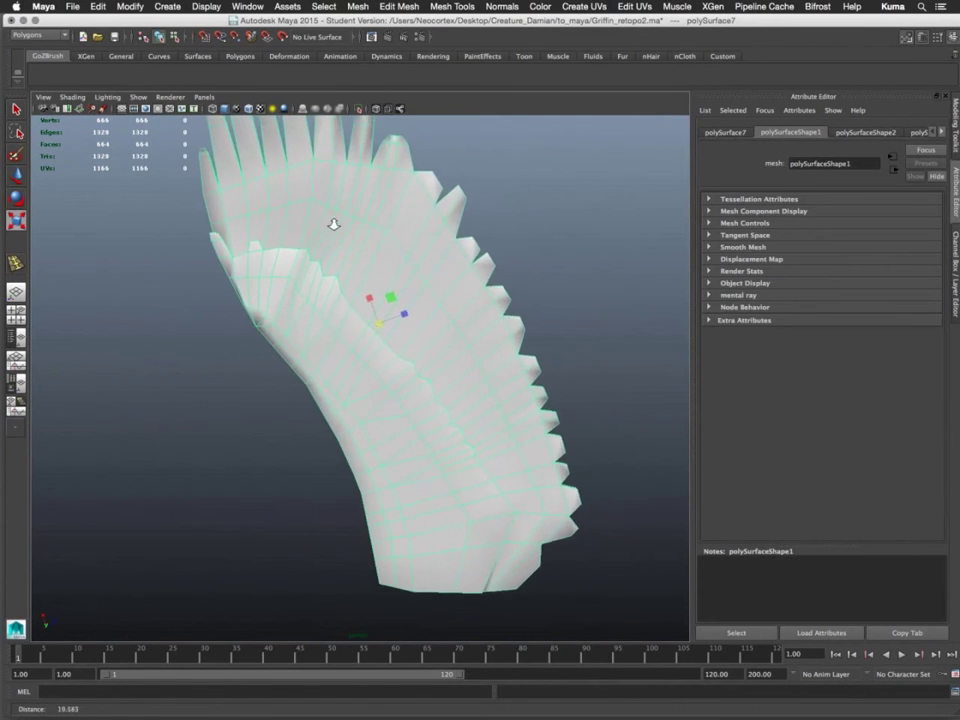
alt+drag(334, 224, 342, 300)
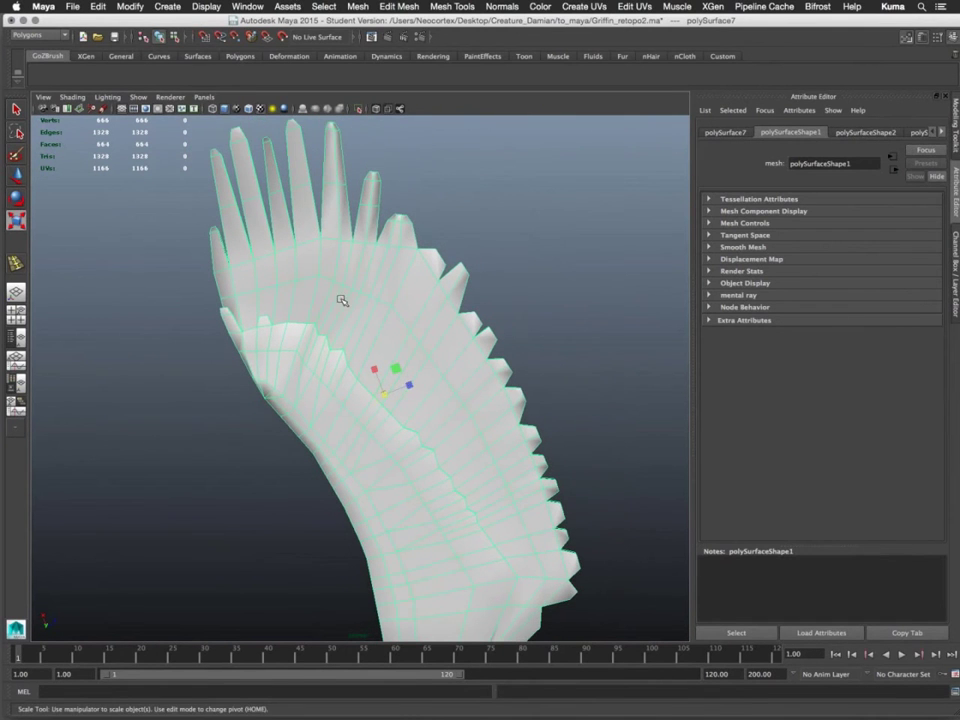
Deselect the wing, show the channel and layer editor, and make the retopo_geo layer visible
click(206, 6)
click(779, 461)
click(527, 374)
key(ctrl+a)
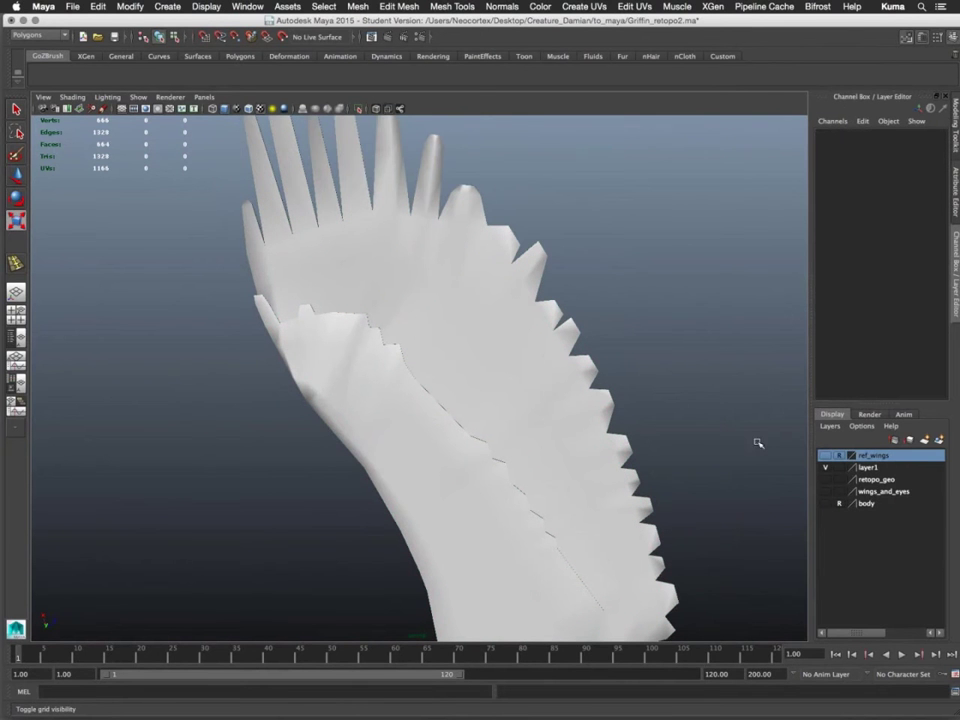
click(826, 479)
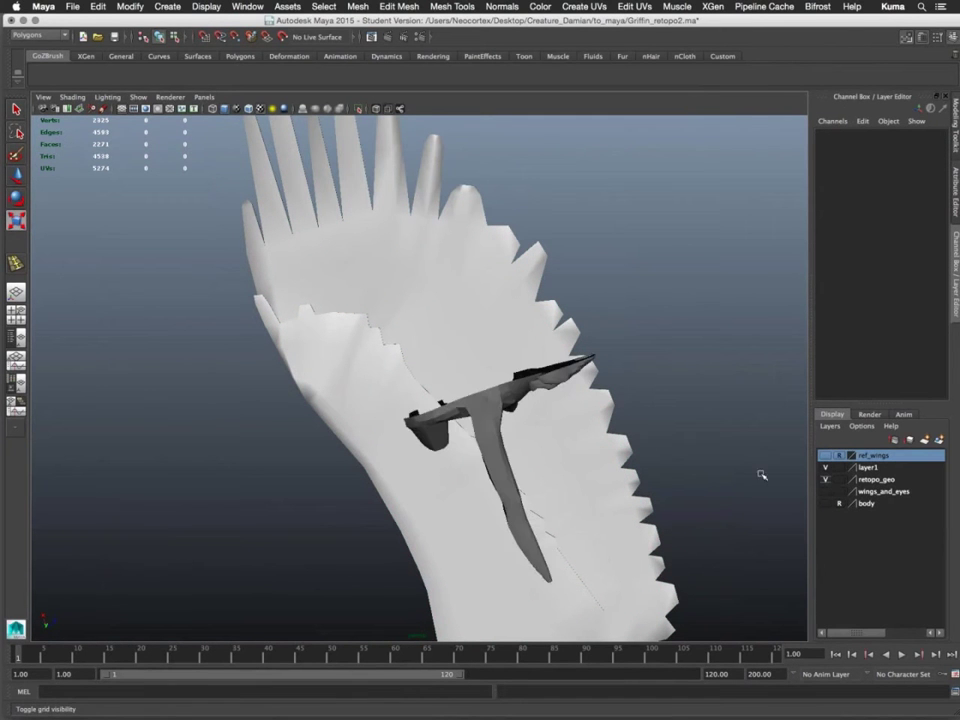
Select the wing mesh and set its Scale X to -1
click(540, 468)
alt+drag(555, 482, 510, 409)
alt+middle_drag(472, 439, 330, 395)
alt+right_drag(390, 405, 379, 429)
alt+drag(380, 428, 424, 338)
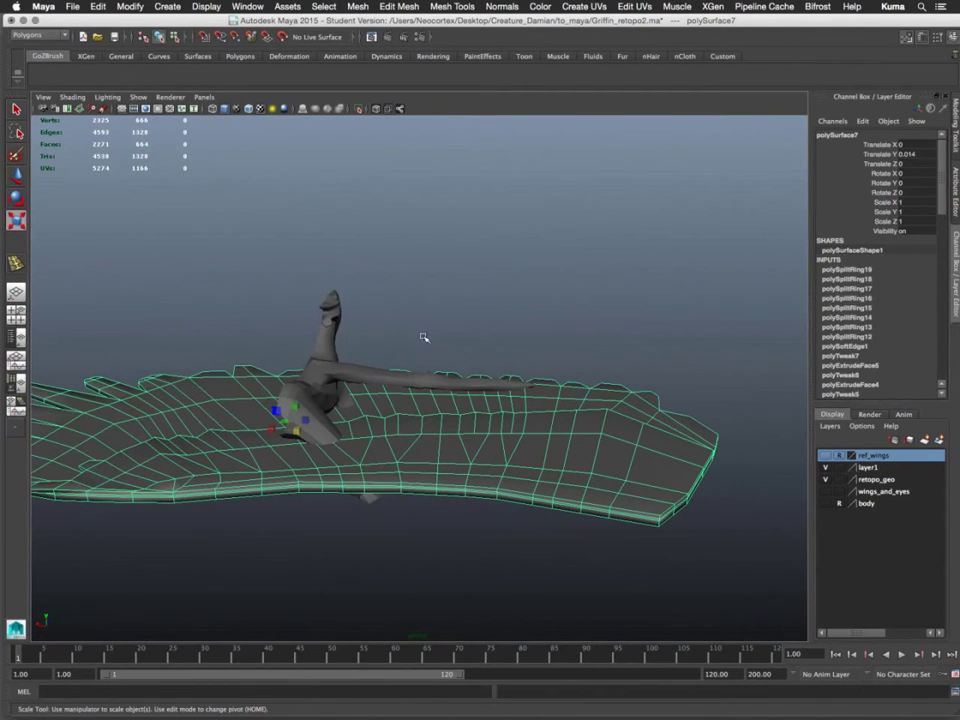
click(900, 203)
key(Return)
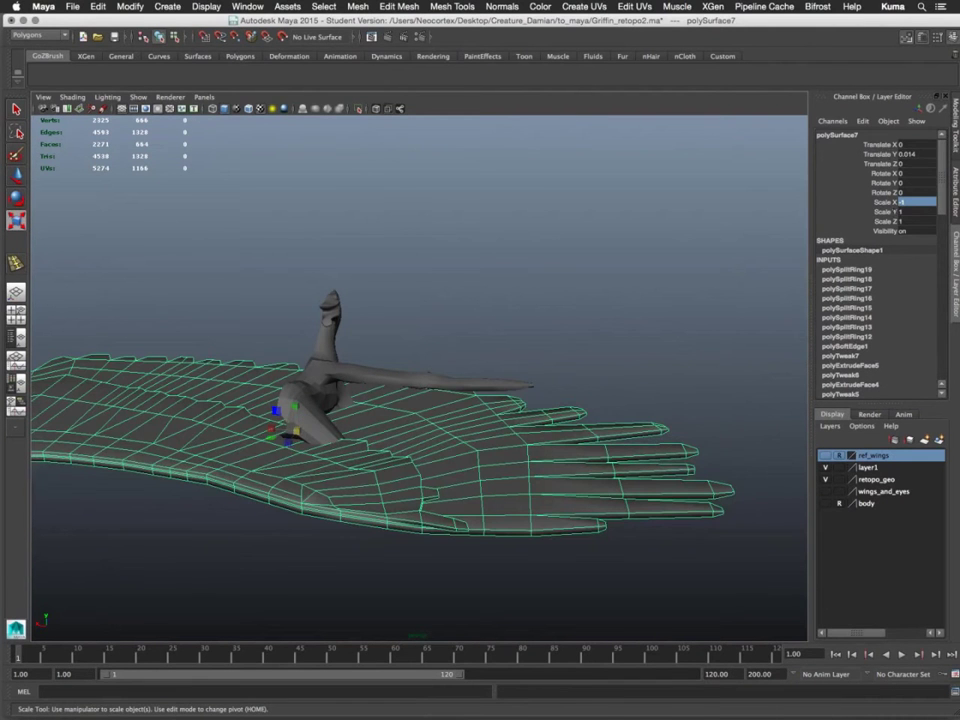
Set the wing mesh's Scale Z to -1 so its orientation matches the griffin body
alt+drag(354, 349, 243, 378)
key(r)
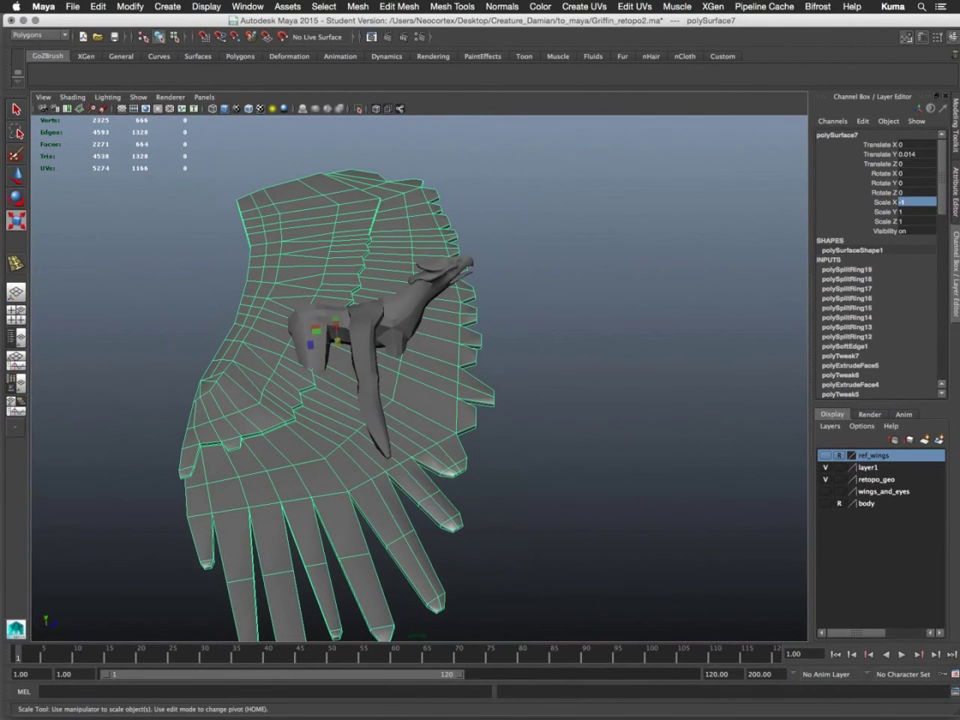
click(916, 222)
key(Return)
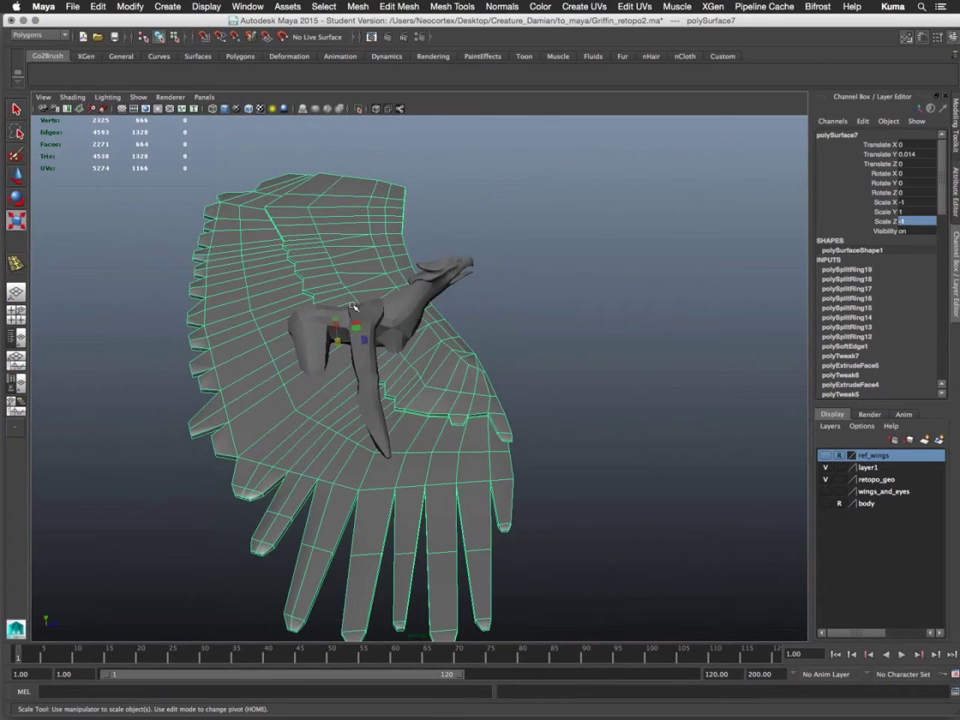
Reverse the face normals of the flipped wing mesh
right_click(420, 354)
alt+drag(420, 347, 398, 106)
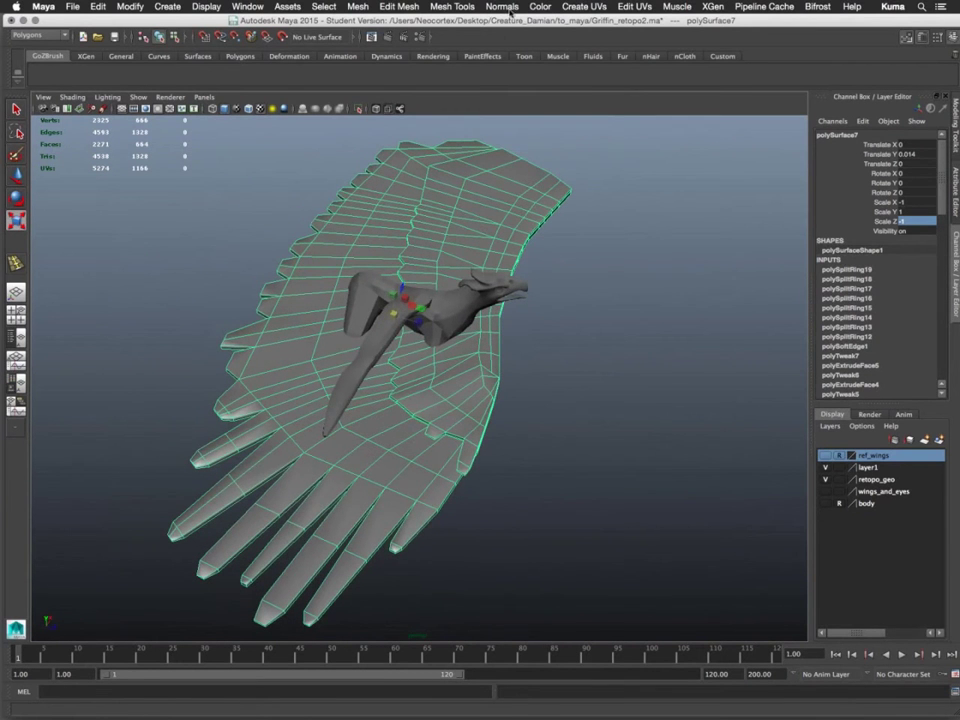
click(510, 10)
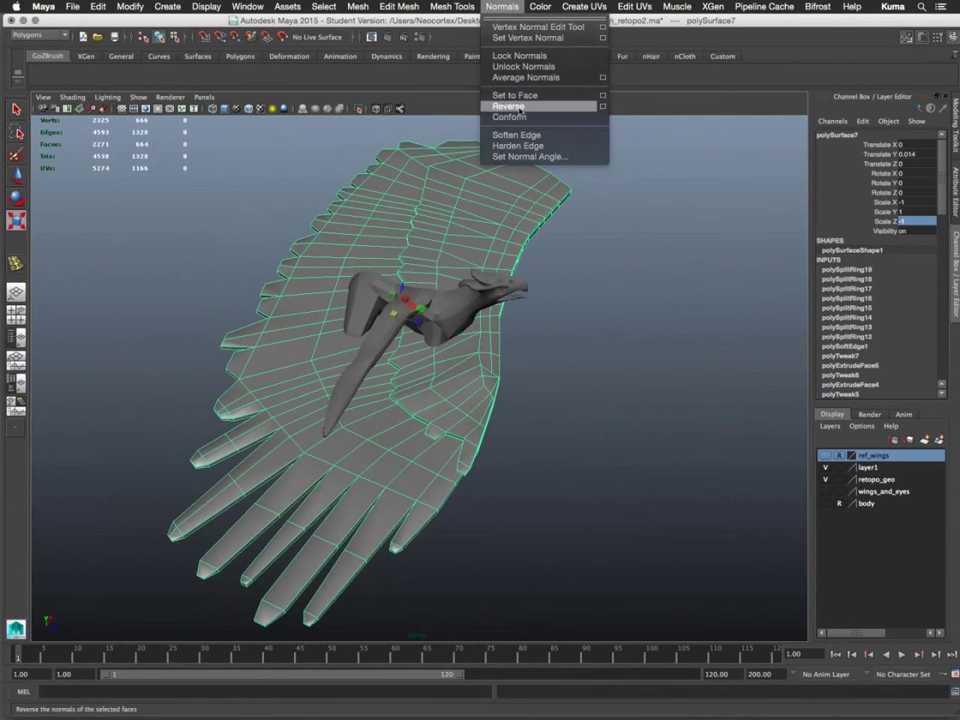
click(519, 107)
right_drag(512, 210, 556, 190)
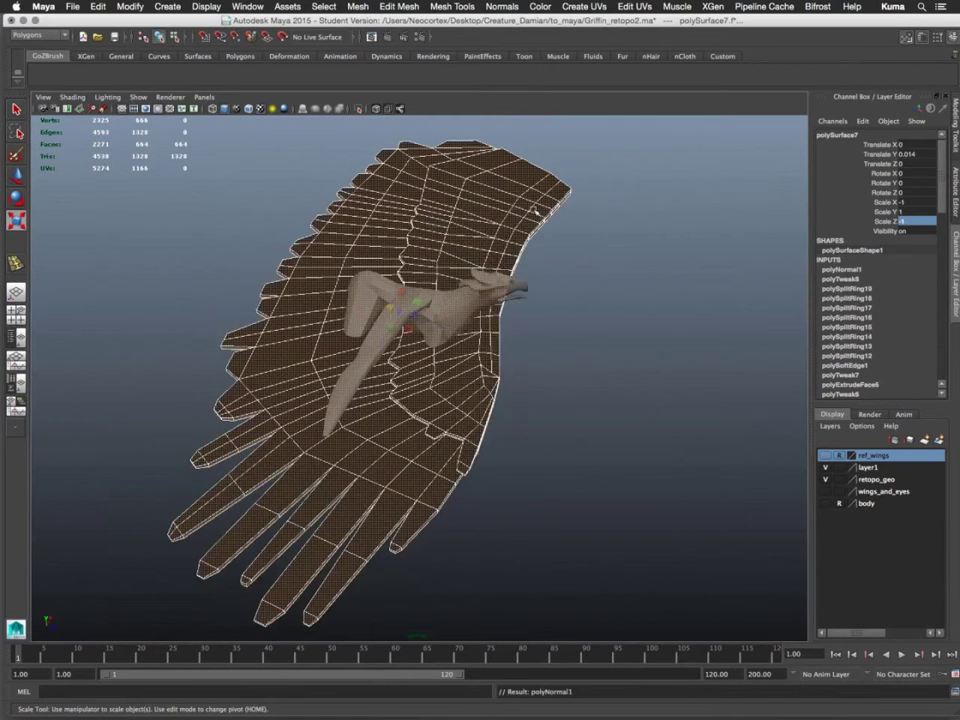
Undo the latest selection changes and reverse the wing's normals a second time
click(577, 330)
key(super+z)
key(z)
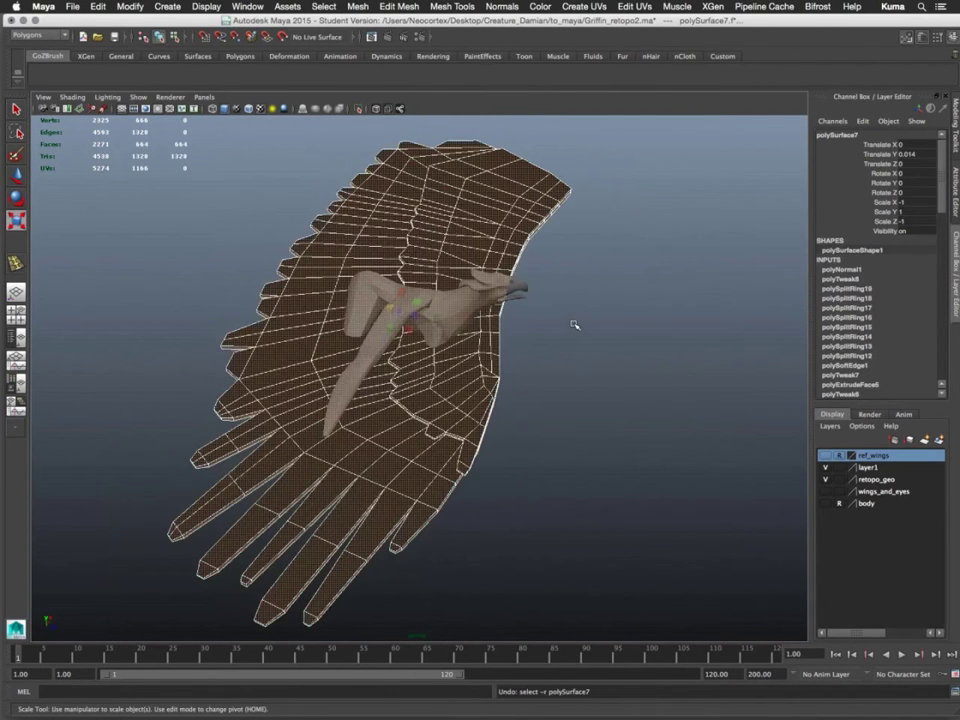
key(z)
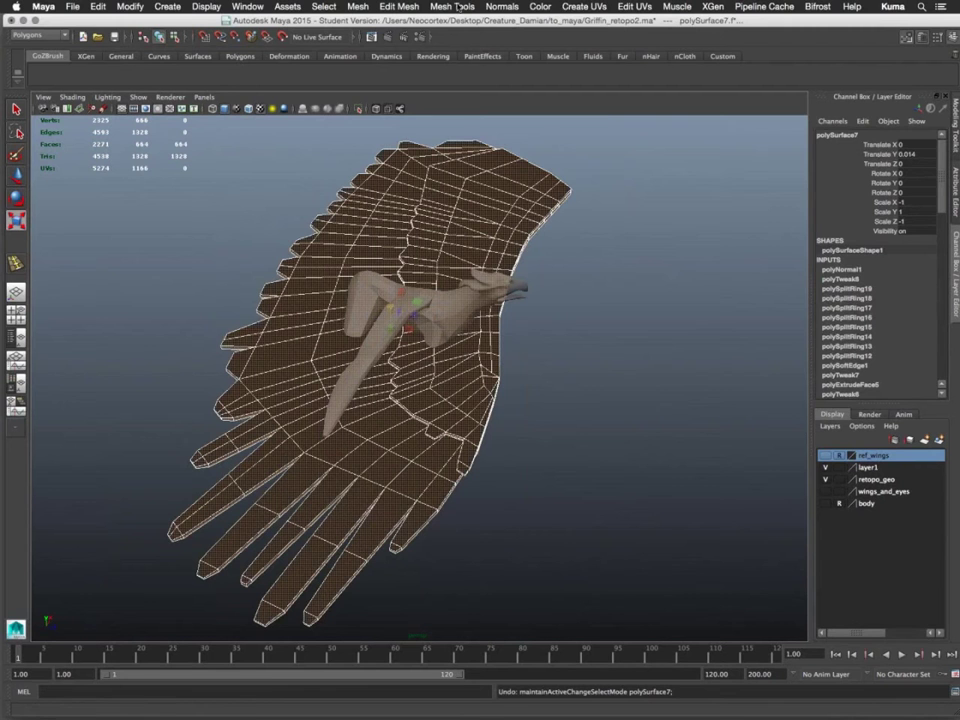
click(497, 7)
click(516, 105)
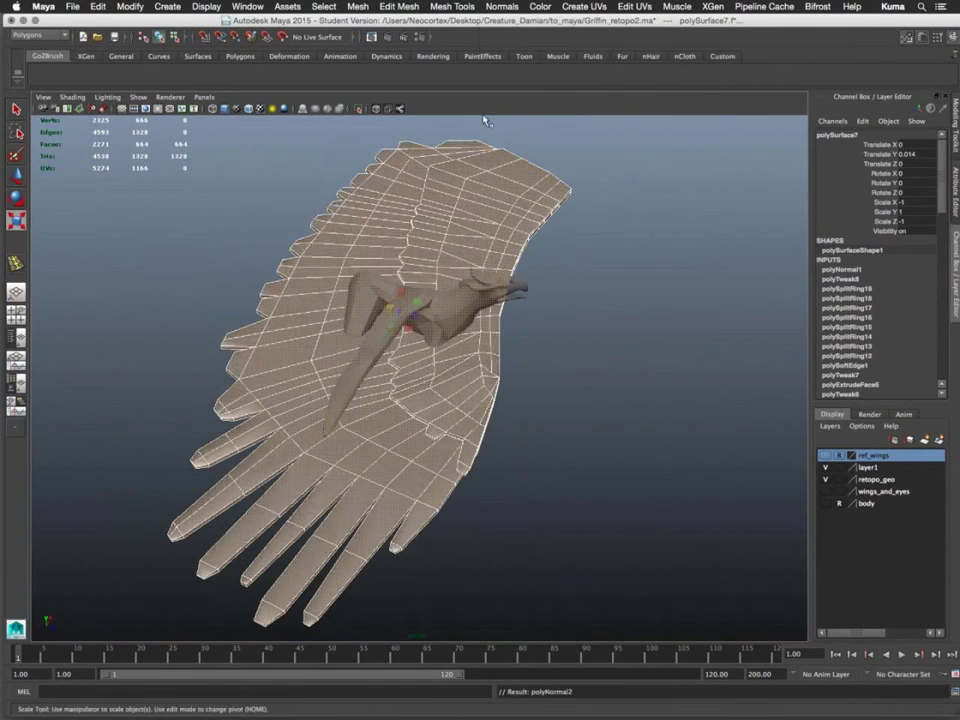
Scale the wing down uniformly to about 0.634, keeping the X and Z scales negative
click(130, 7)
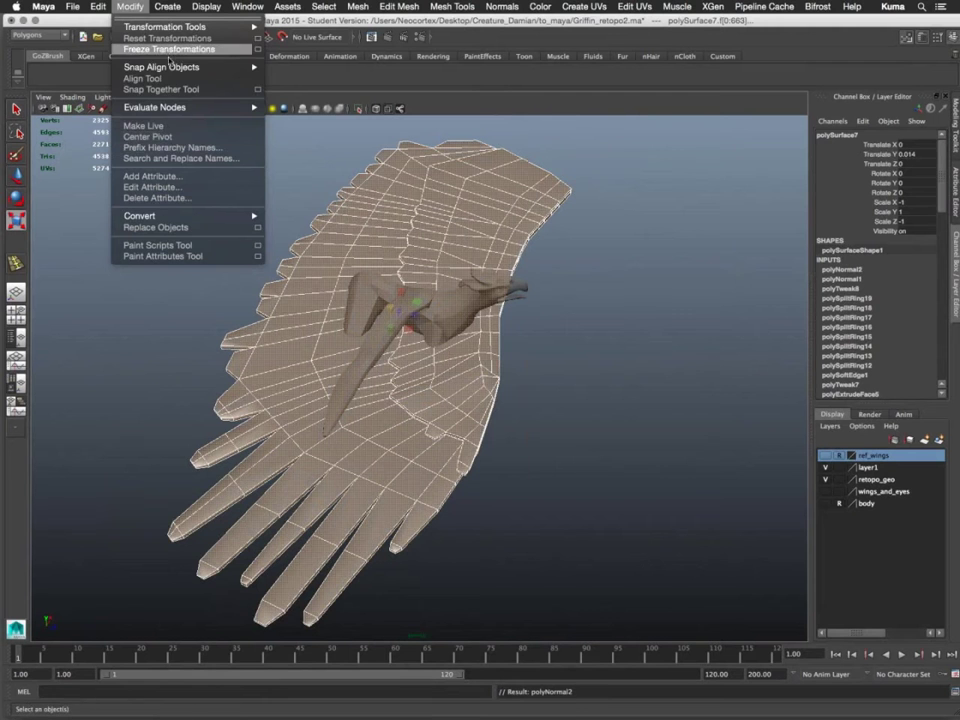
click(654, 315)
alt+drag(654, 315, 448, 350)
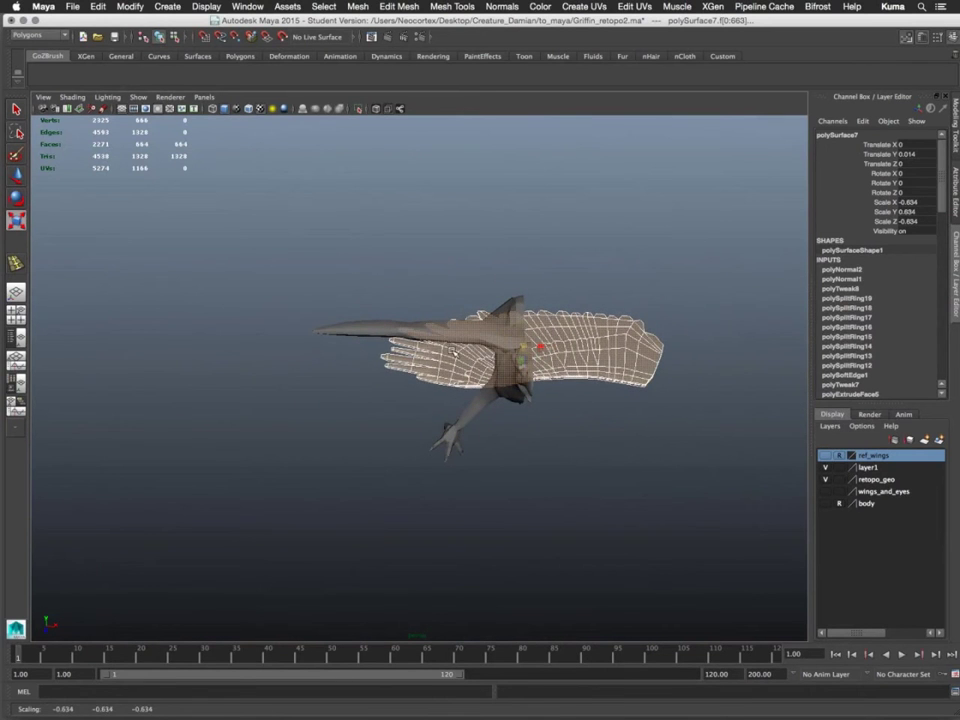
Raise the wing to about 0.605 in Y and move it to about -2.194 in X, beside the griffin's body
key(w)
alt+drag(548, 338, 549, 303)
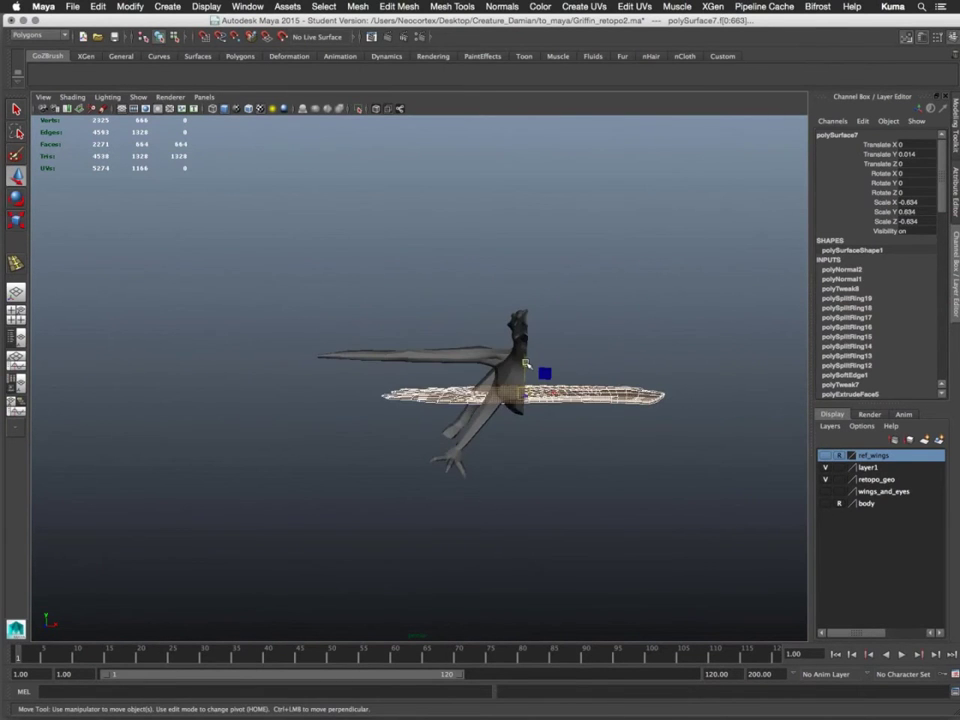
mouse_move(524, 388)
mouse_down()
mouse_move(518, 325)
mouse_move(523, 346)
mouse_move(508, 396)
mouse_up()
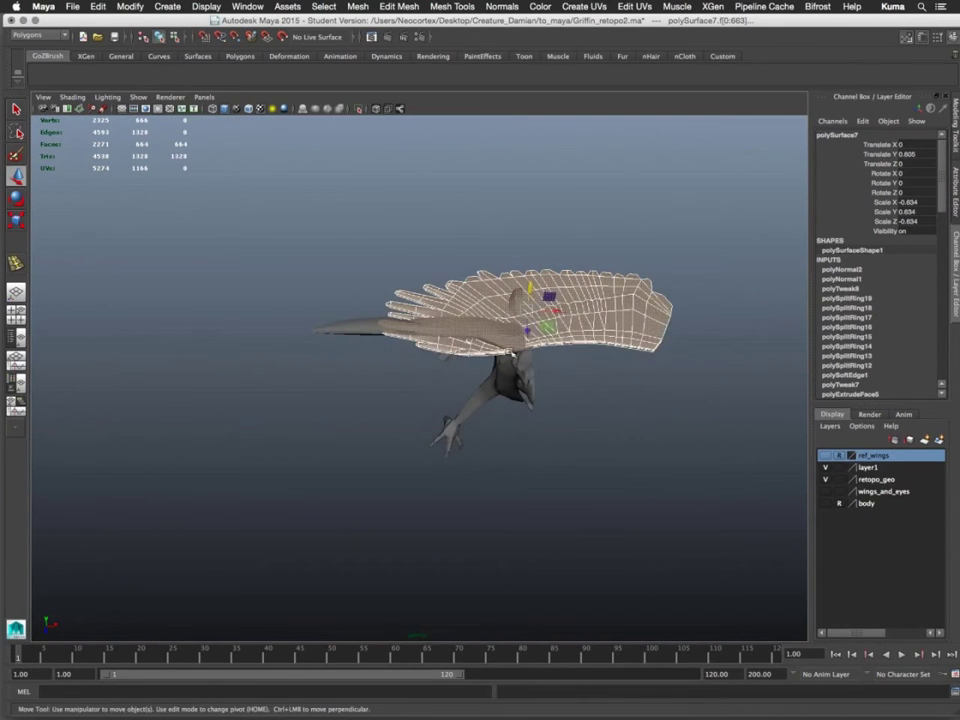
drag(548, 322, 388, 304)
drag(473, 301, 478, 302)
Move the wing to about -0.304 in Z to line it up with the body's arm, and check the fit
alt+drag(466, 390, 360, 445)
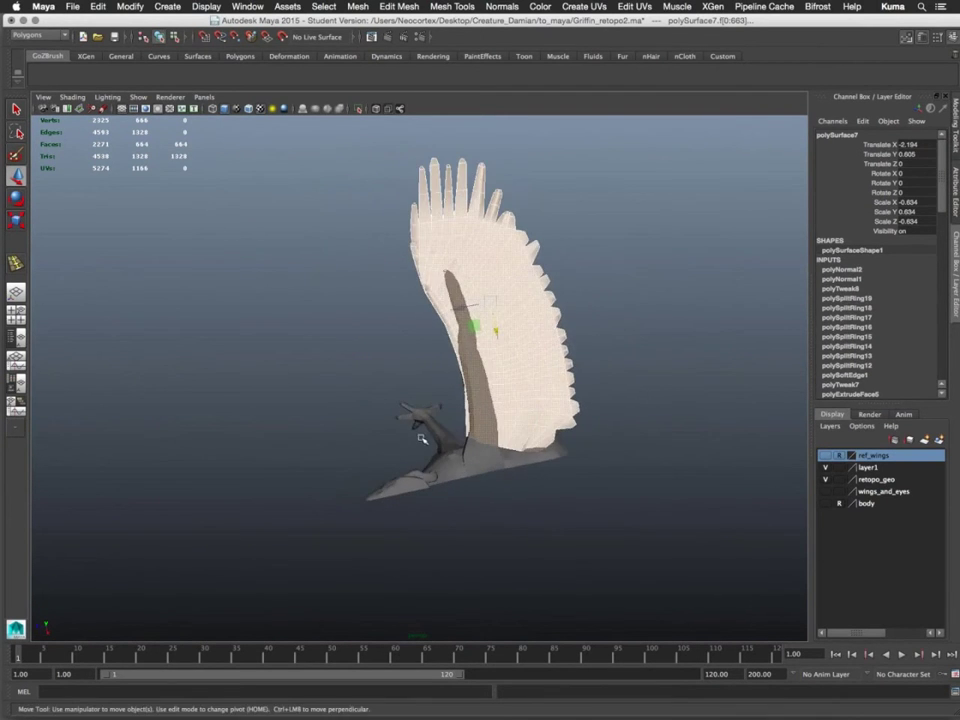
alt+middle_drag(422, 438, 266, 394)
alt+right_drag(266, 394, 381, 377)
alt+middle_drag(362, 354, 403, 374)
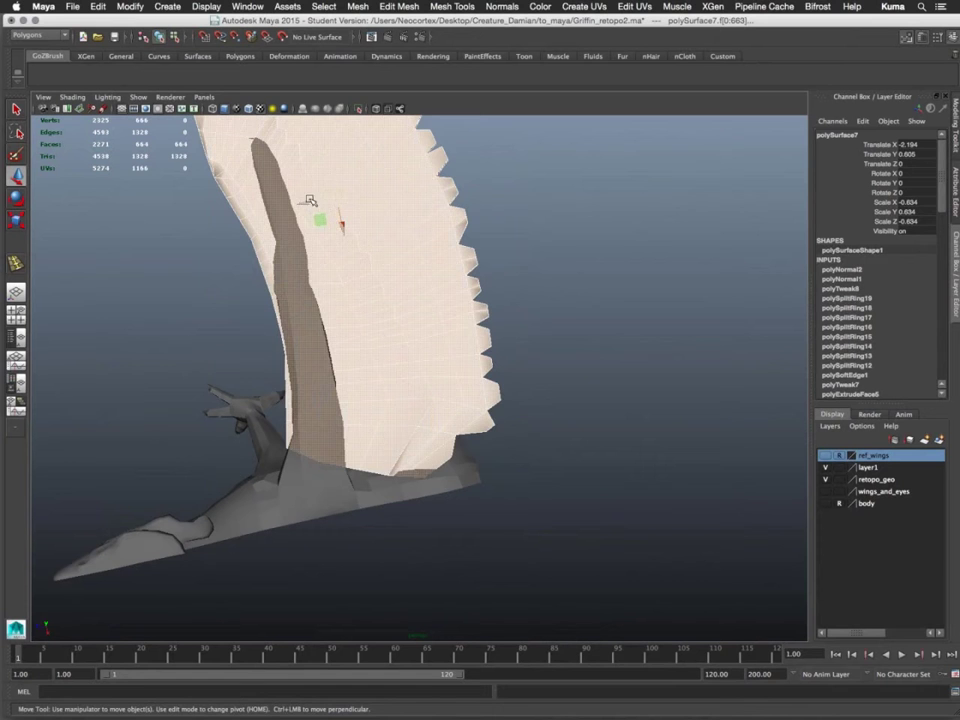
mouse_move(332, 209)
mouse_down()
mouse_move(322, 202)
mouse_move(332, 201)
mouse_up()
alt+drag(521, 392, 375, 393)
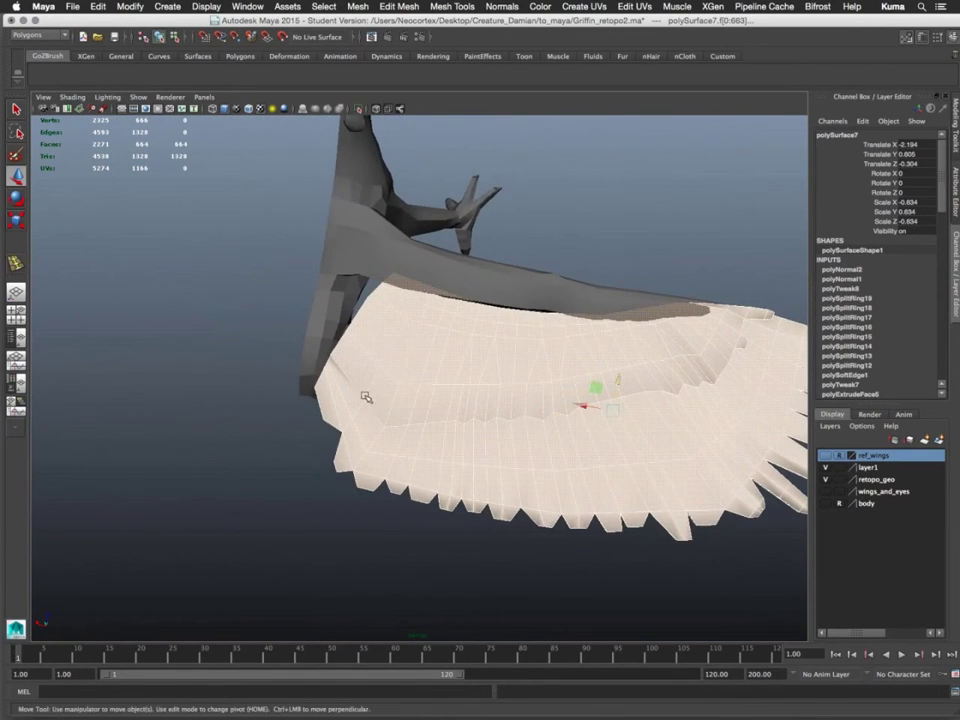
alt+middle_drag(369, 394, 363, 434)
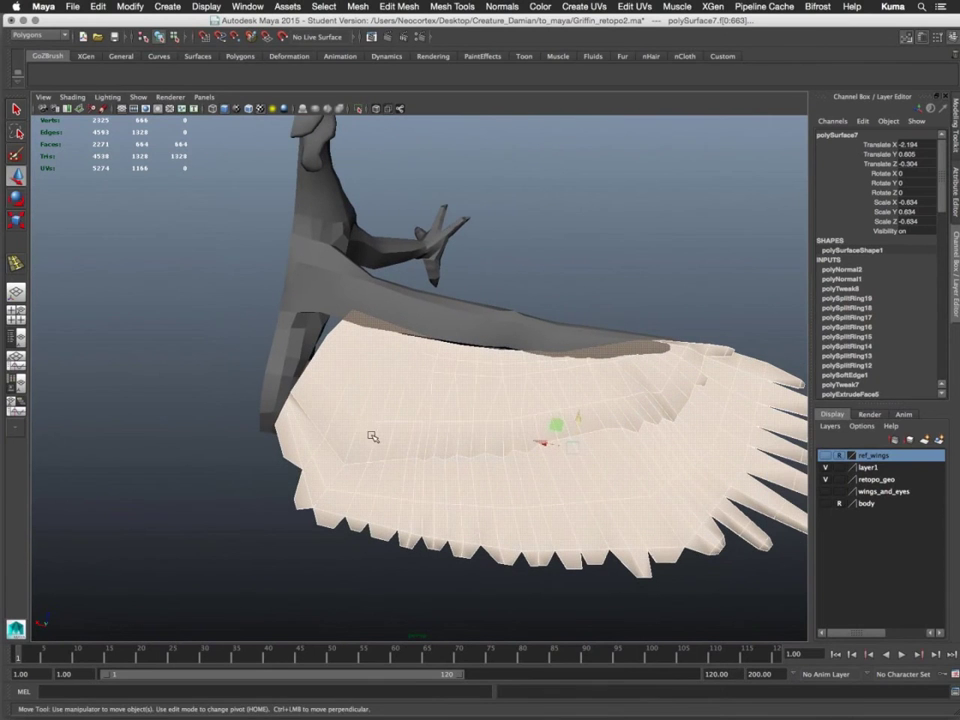
Scale the wing down uniformly to about 0.622, keeping the X and Z scales negative
key(e)
key(r)
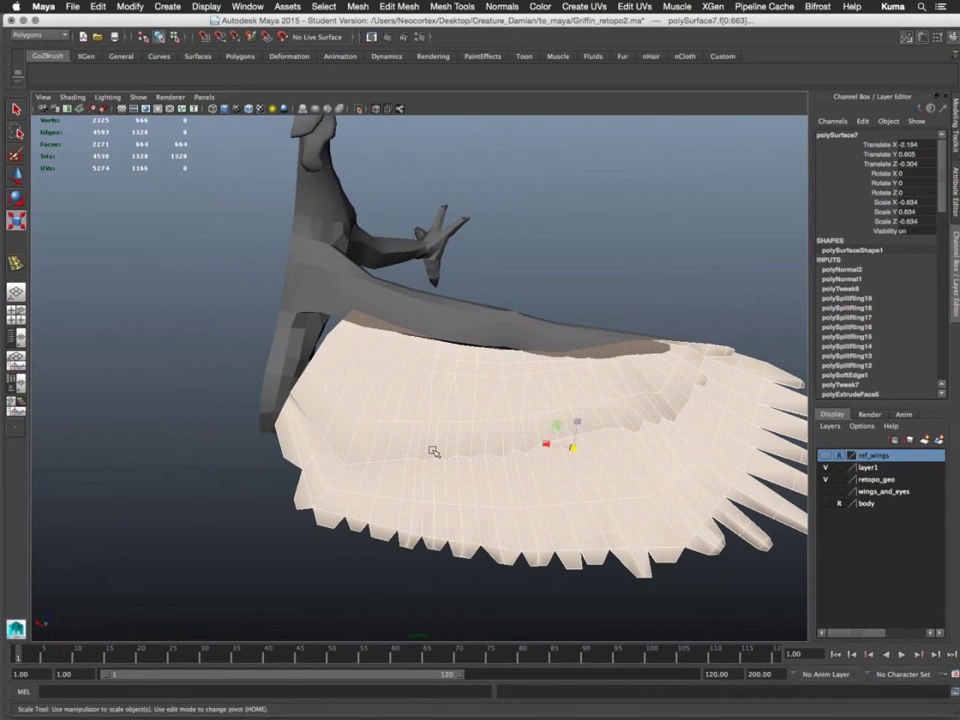
middle_drag(433, 452, 428, 452)
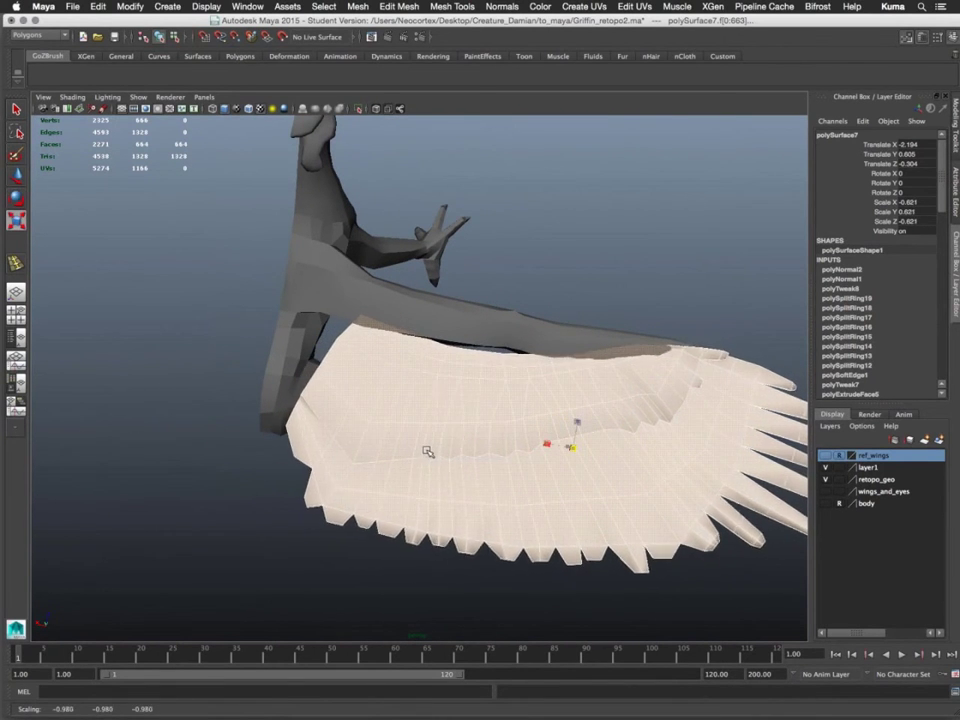
key(q)
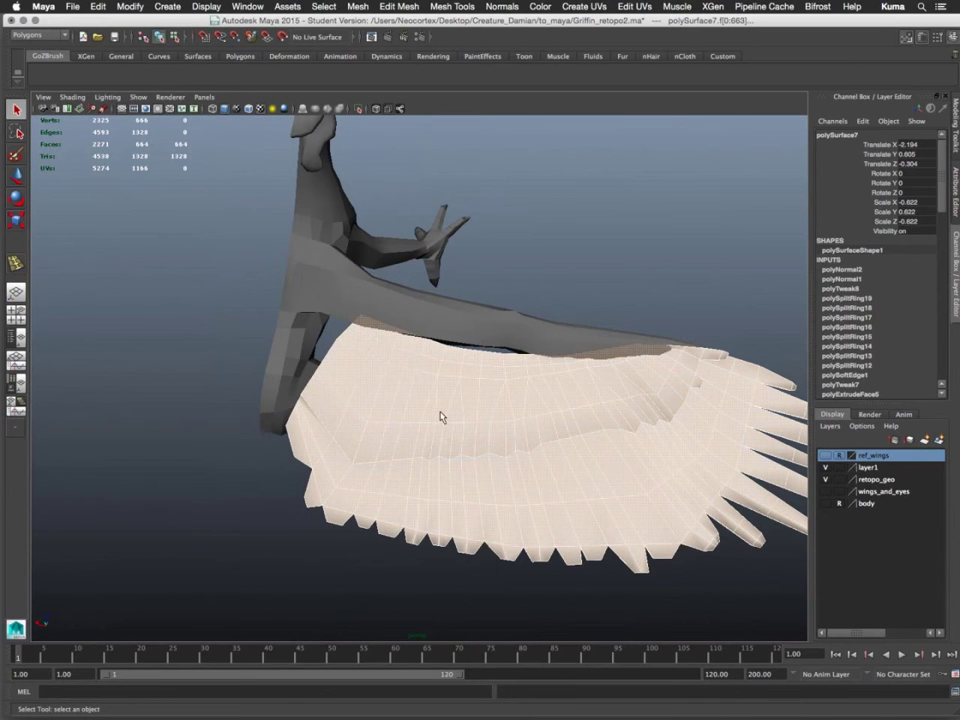
Examine the scaled wing's fit along the griffin's arm and body from the front, above and behind
click(448, 281)
click(450, 304)
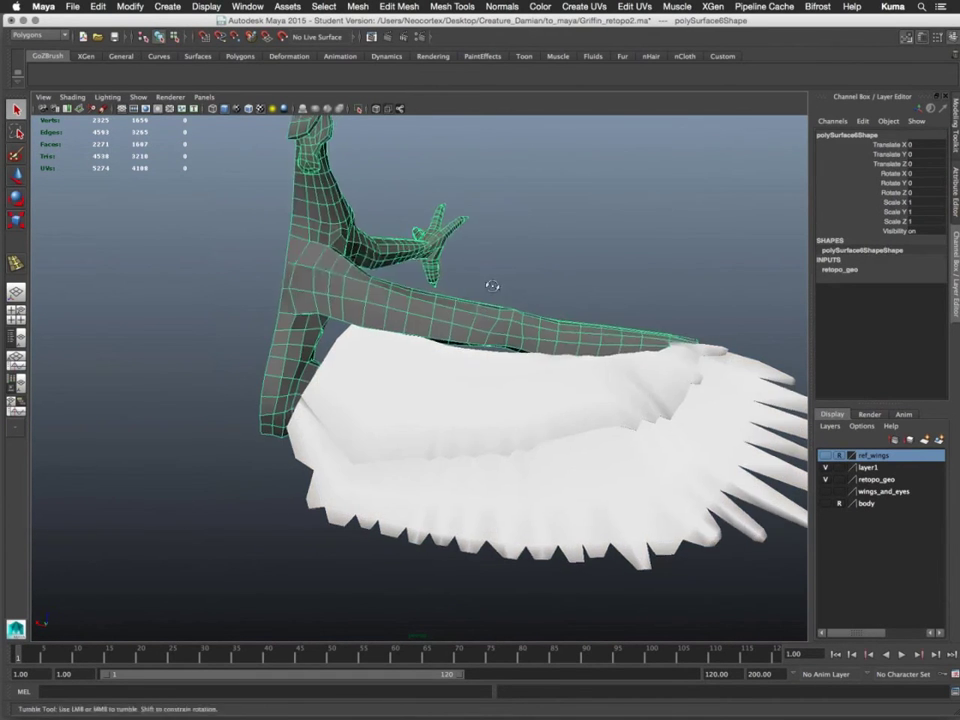
alt+drag(492, 286, 543, 414)
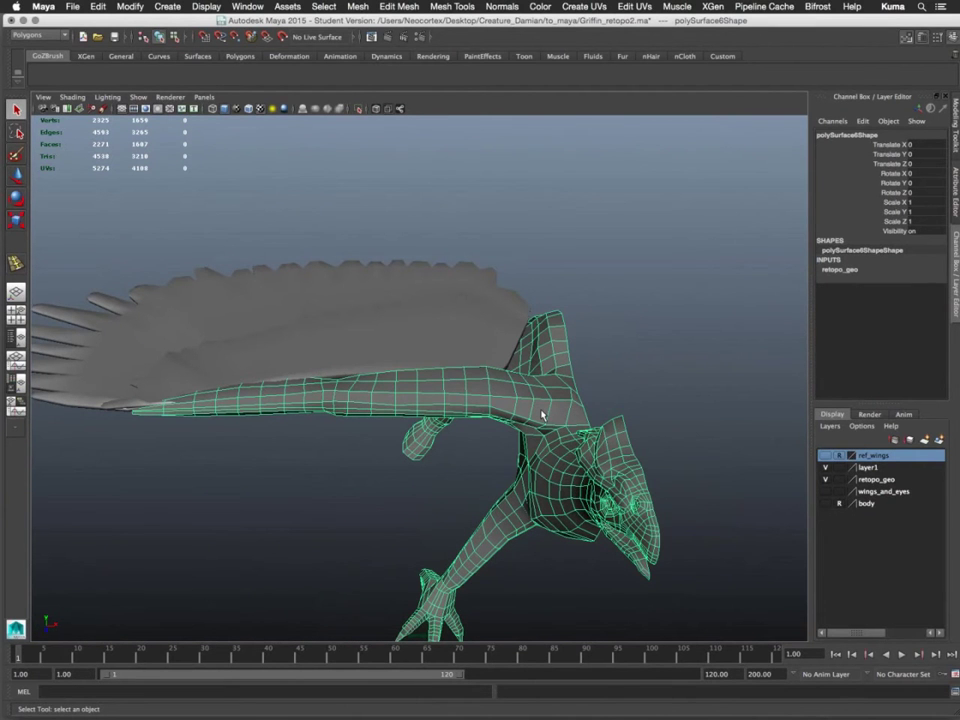
alt+drag(543, 414, 376, 361)
click(370, 358)
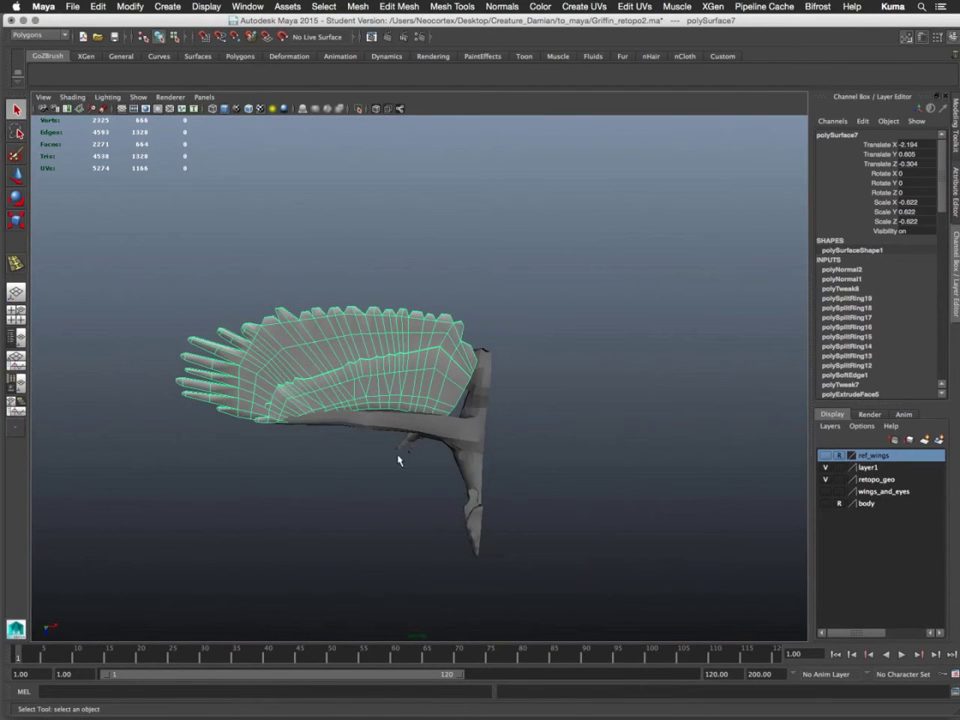
alt+drag(398, 460, 408, 293)
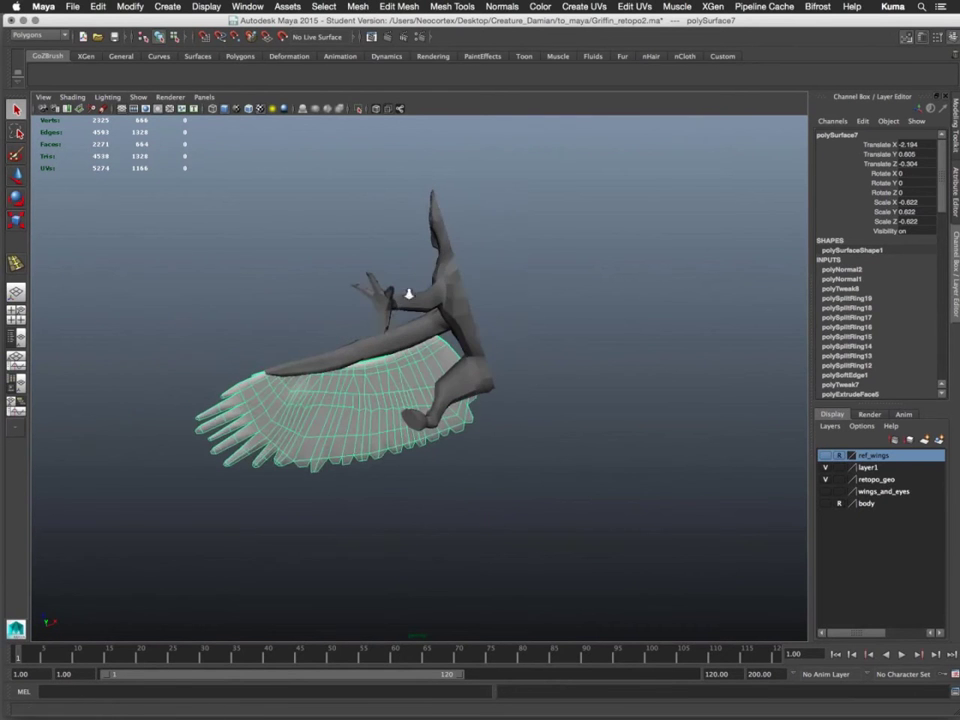
alt+right_drag(409, 294, 700, 540)
alt+middle_drag(409, 133, 409, 345)
alt+drag(243, 359, 228, 337)
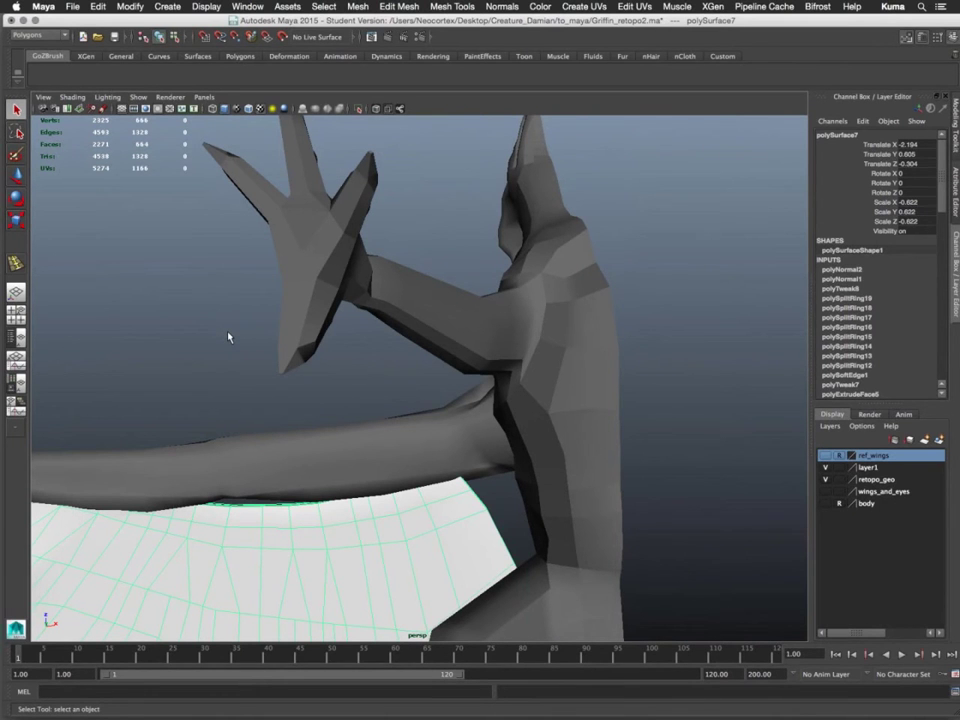
Select the body mesh and examine the topology of the claw hand, especially the gap between two adjacent fingers
alt+middle_drag(285, 270, 334, 392)
alt+right_drag(334, 392, 460, 454)
alt+drag(311, 426, 377, 446)
alt+middle_drag(364, 433, 363, 434)
alt+drag(363, 433, 356, 279)
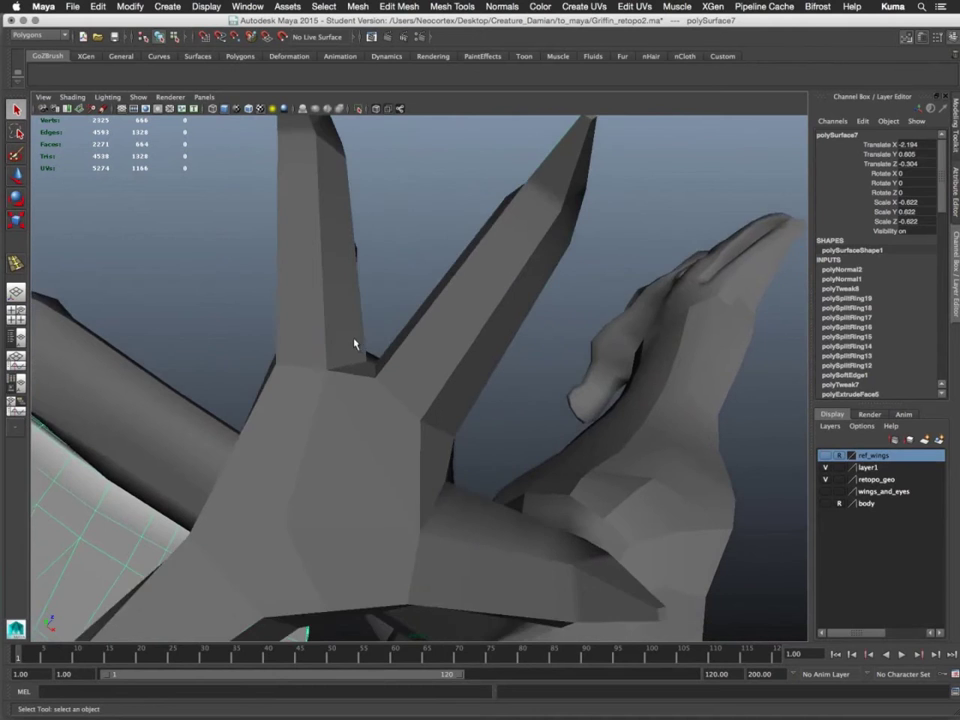
click(351, 281)
alt+right_drag(351, 281, 351, 346)
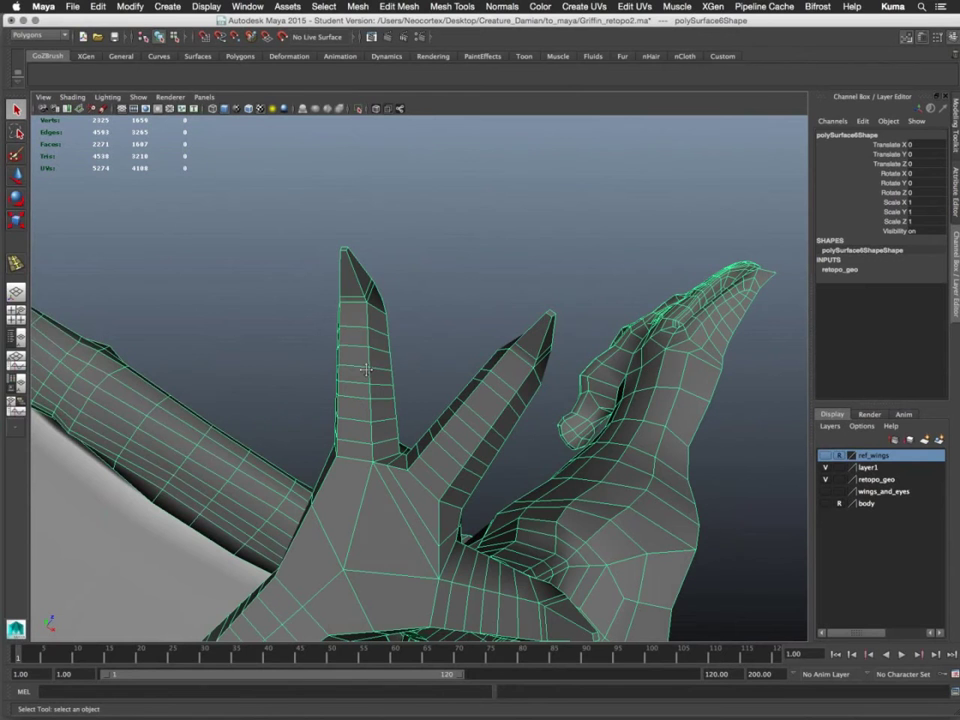
alt+right_drag(367, 369, 377, 277)
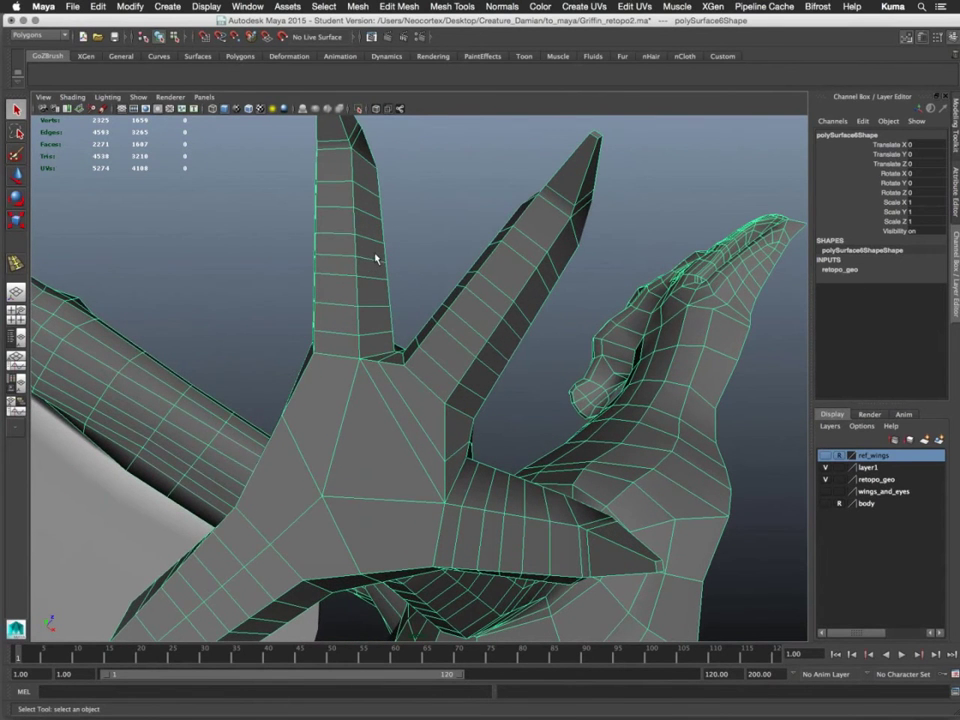
mouse_move(441, 430)
alt+mouse_down()
mouse_move(441, 277)
mouse_move(431, 448)
alt+mouse_up()
alt+right_drag(433, 449, 437, 475)
alt+drag(437, 475, 386, 372)
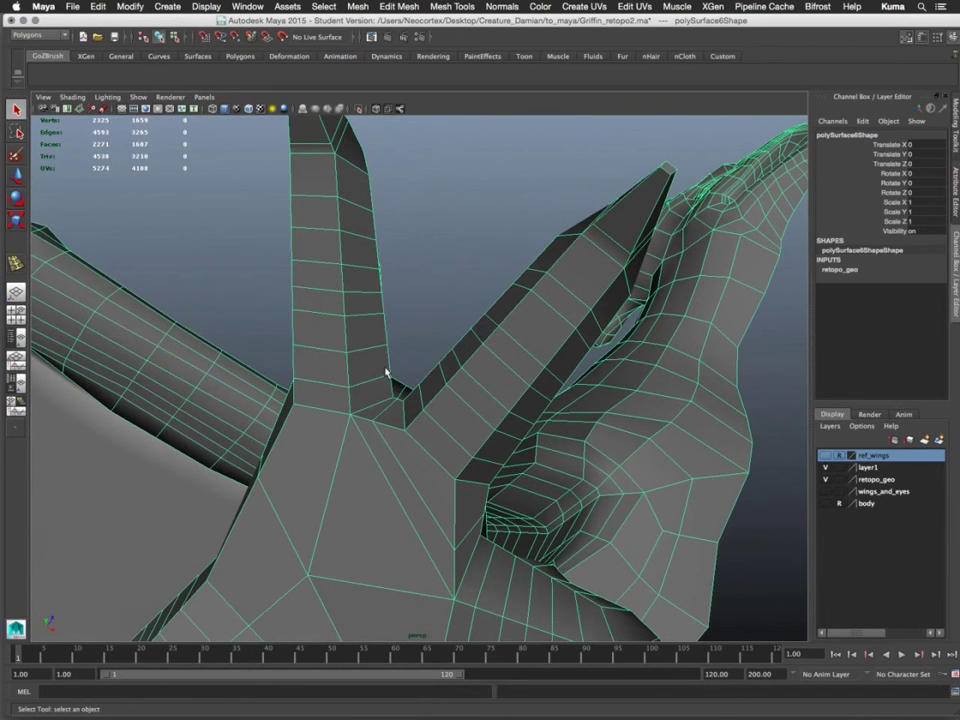
Select the strip of facing faces running along two adjacent fingers and across the gap between them, and extrude it
right_drag(370, 340, 370, 368)
click(363, 198)
mouse_move(363, 226)
mouse_down()
mouse_move(376, 406)
mouse_move(393, 410)
mouse_move(429, 391)
mouse_move(544, 260)
mouse_move(506, 281)
mouse_up()
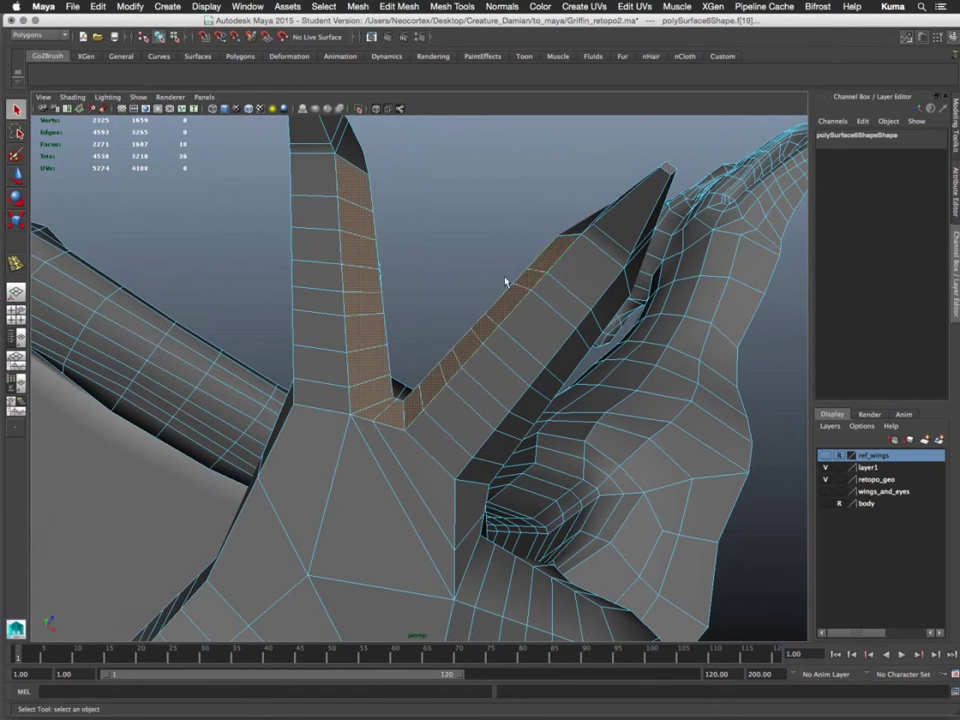
key(space)
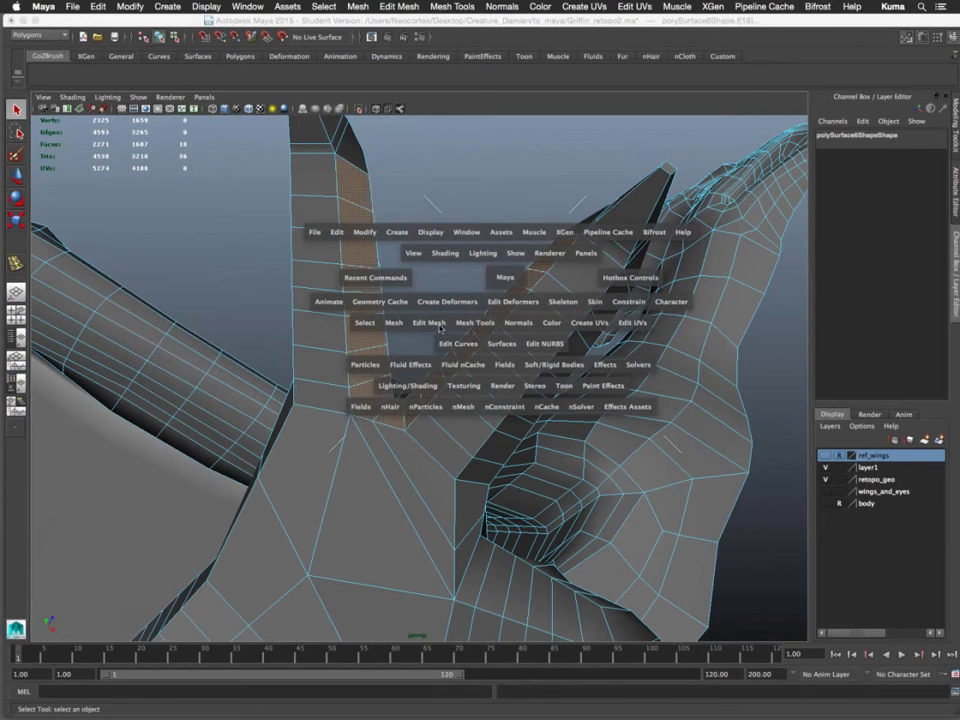
click(446, 329)
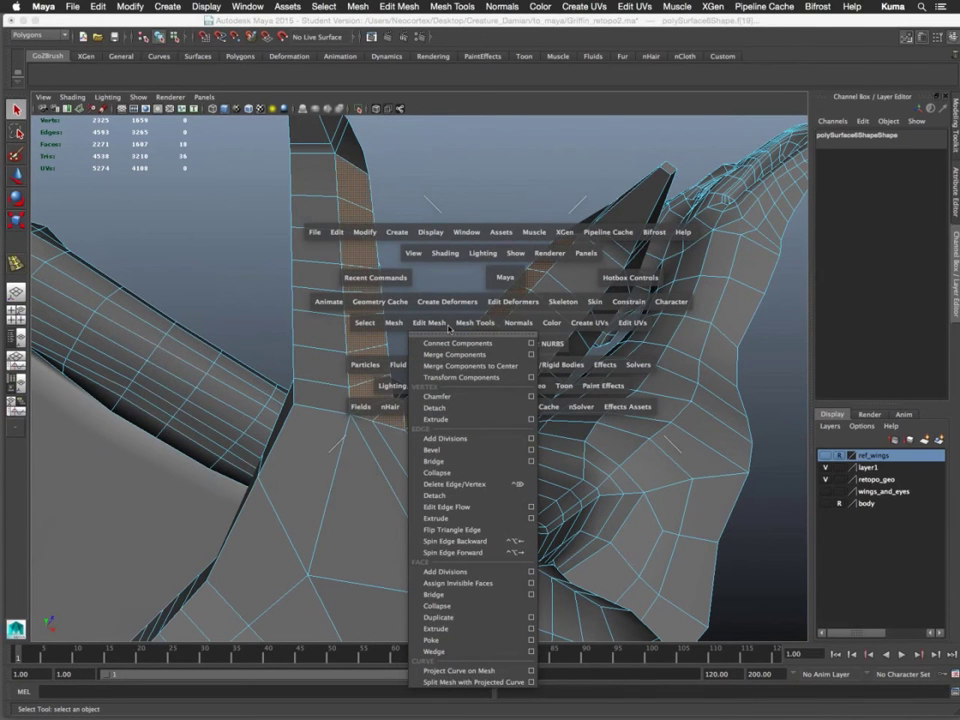
click(470, 324)
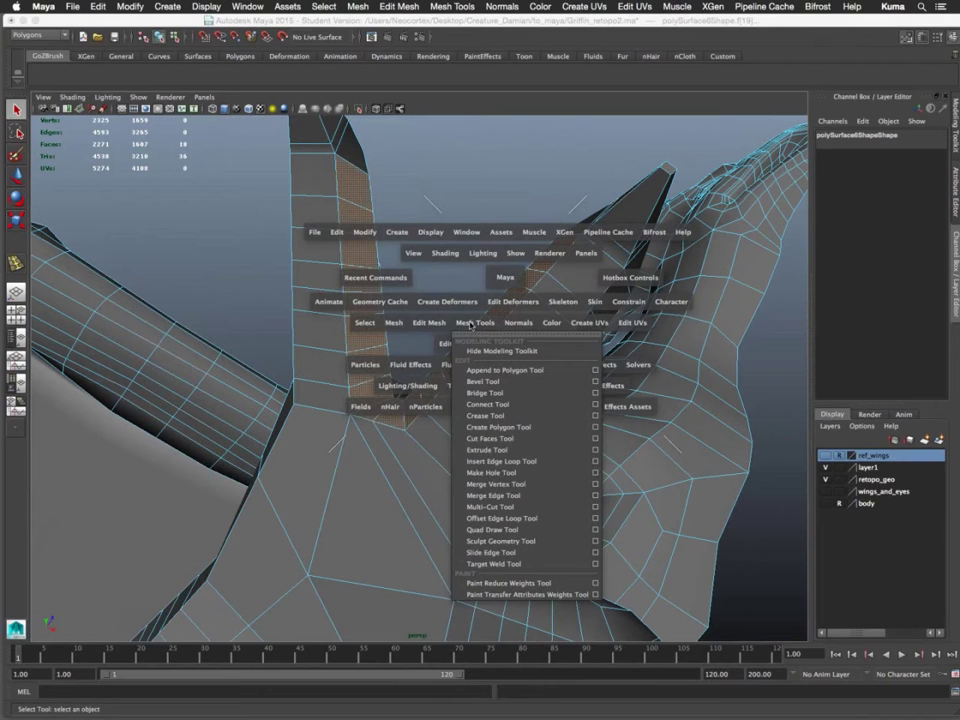
click(381, 391)
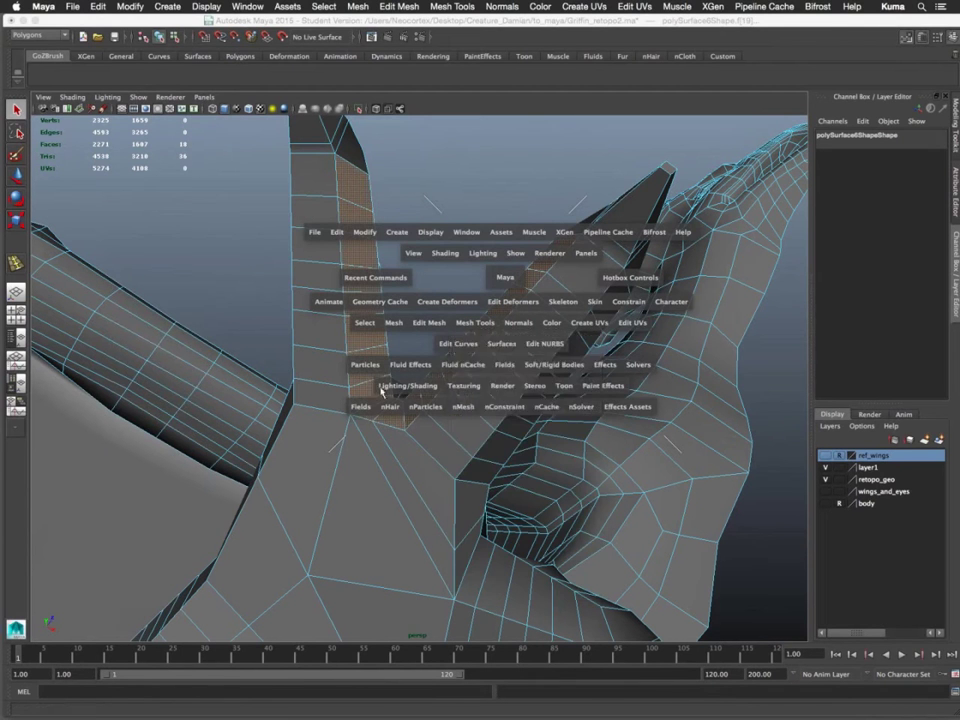
key(space)
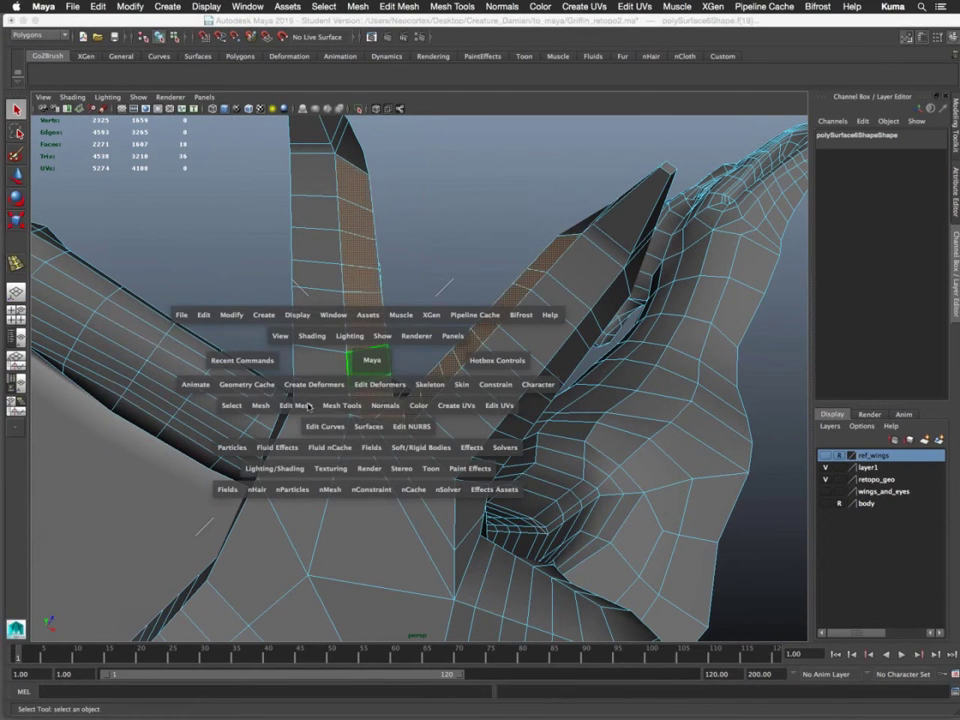
click(307, 406)
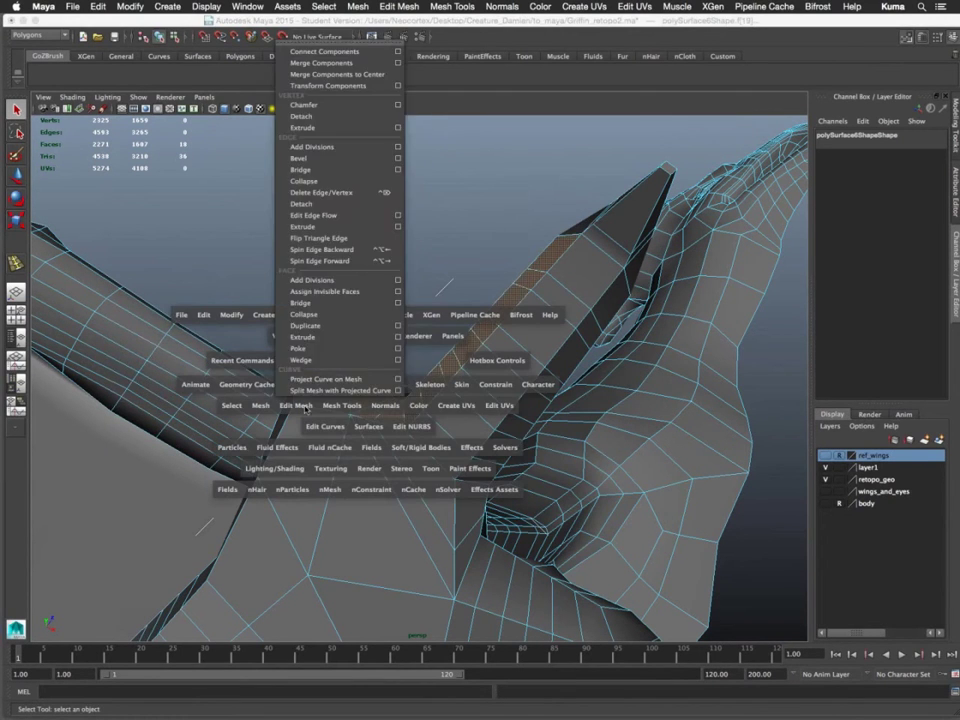
click(303, 337)
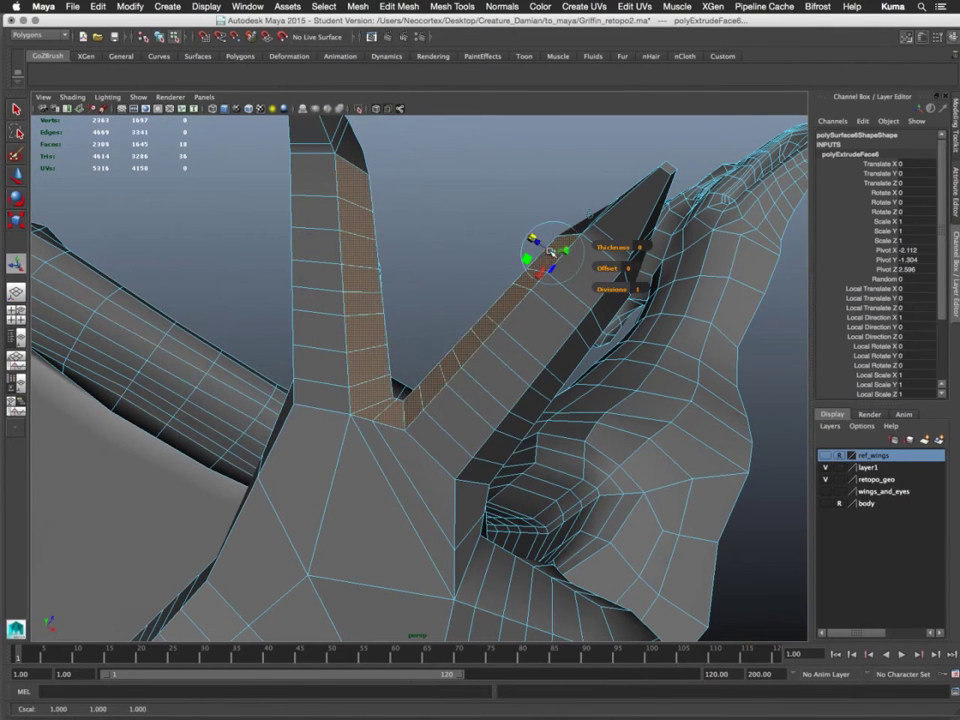
Scale the extruded strip inward to a local scale of about 0.137 and delete its faces to open a narrow slit
middle_drag(484, 248, 466, 253)
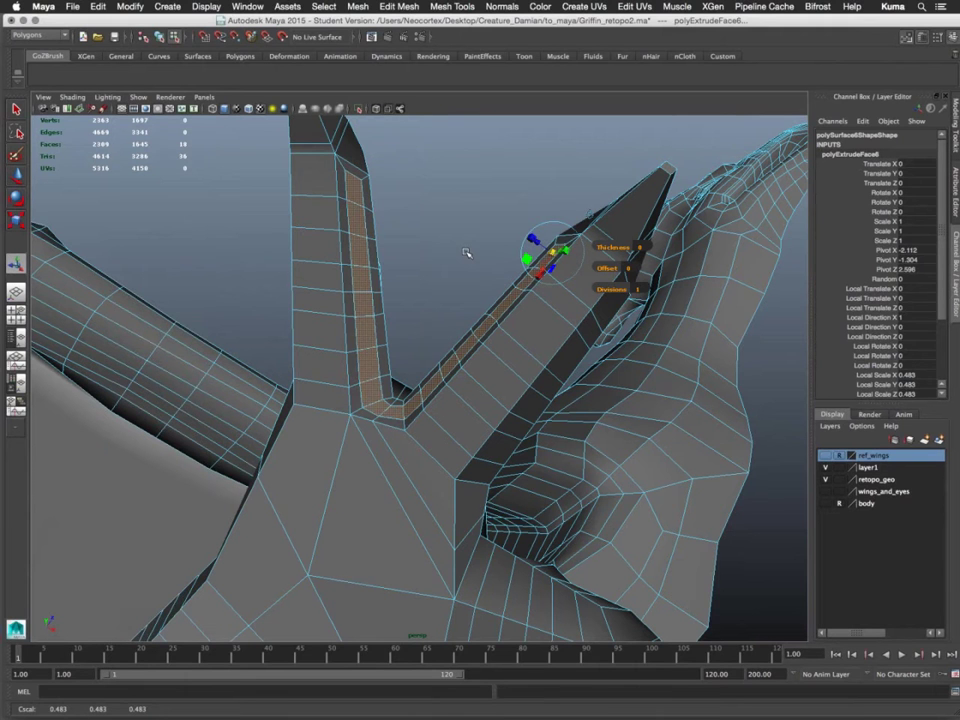
middle_drag(466, 253, 440, 250)
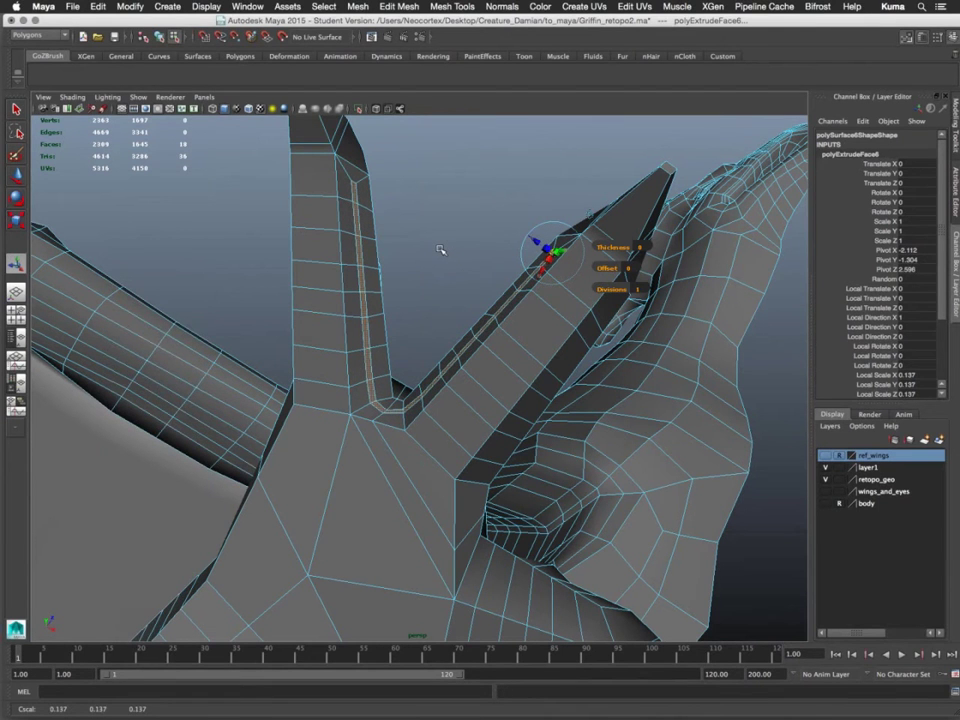
key(Delete)
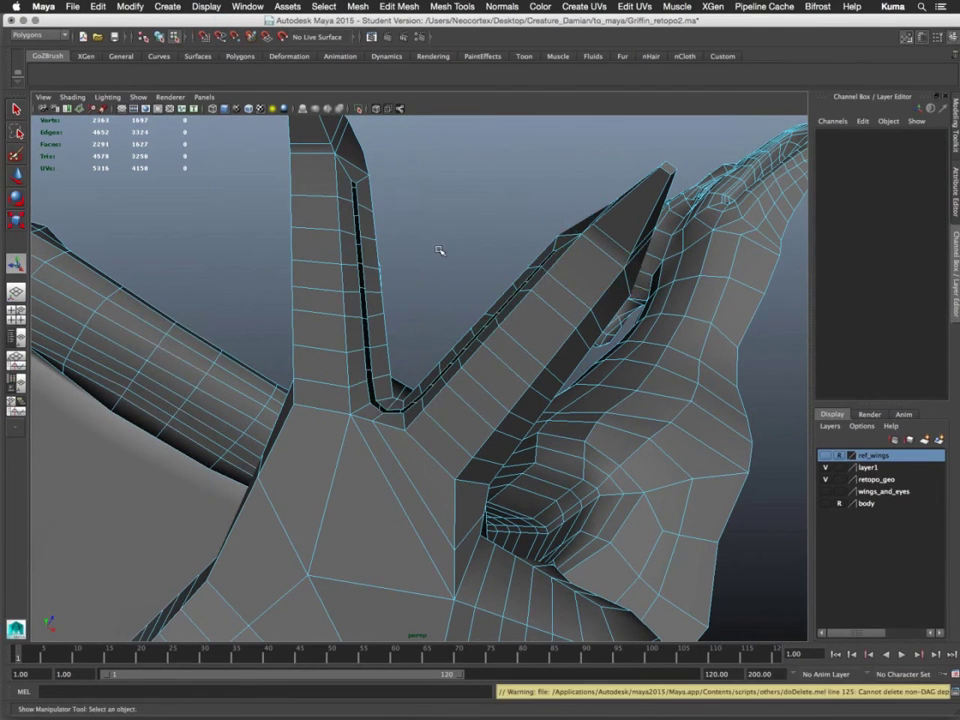
Use the Append to Polygon Tool to build a first web face between the slit's two end edges near the fingertips
alt+drag(440, 251, 355, 265)
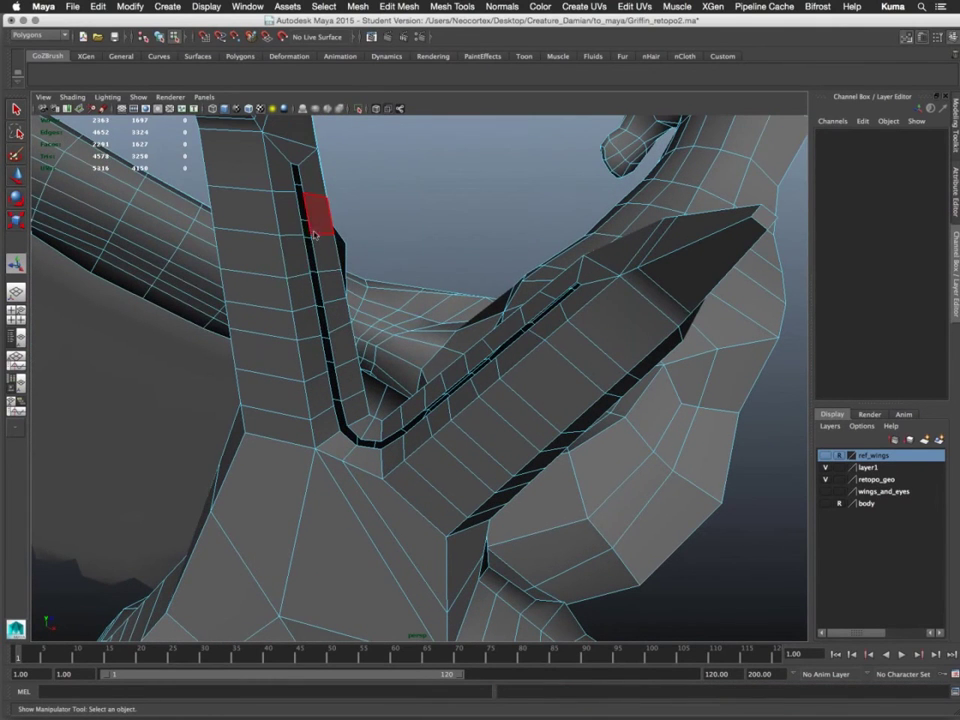
key(space)
click(248, 279)
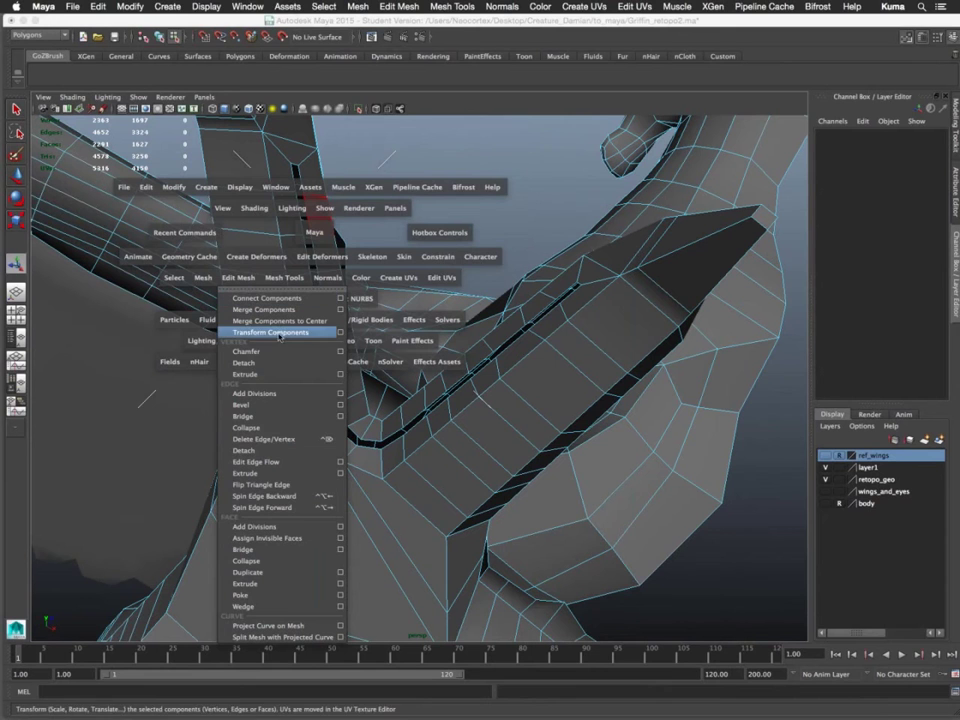
click(569, 481)
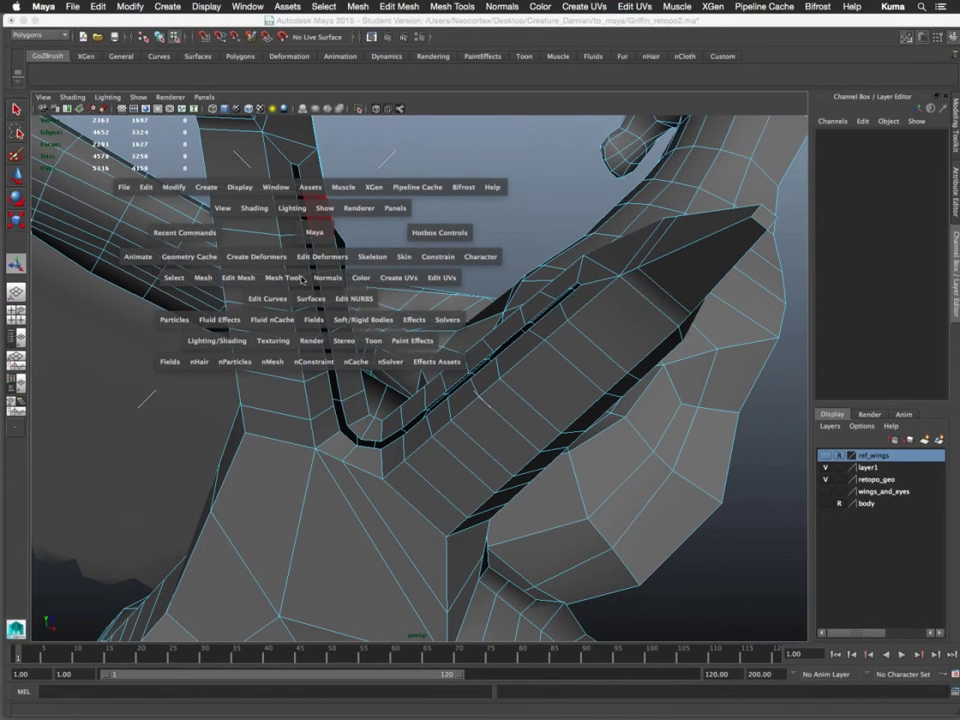
click(284, 277)
click(312, 325)
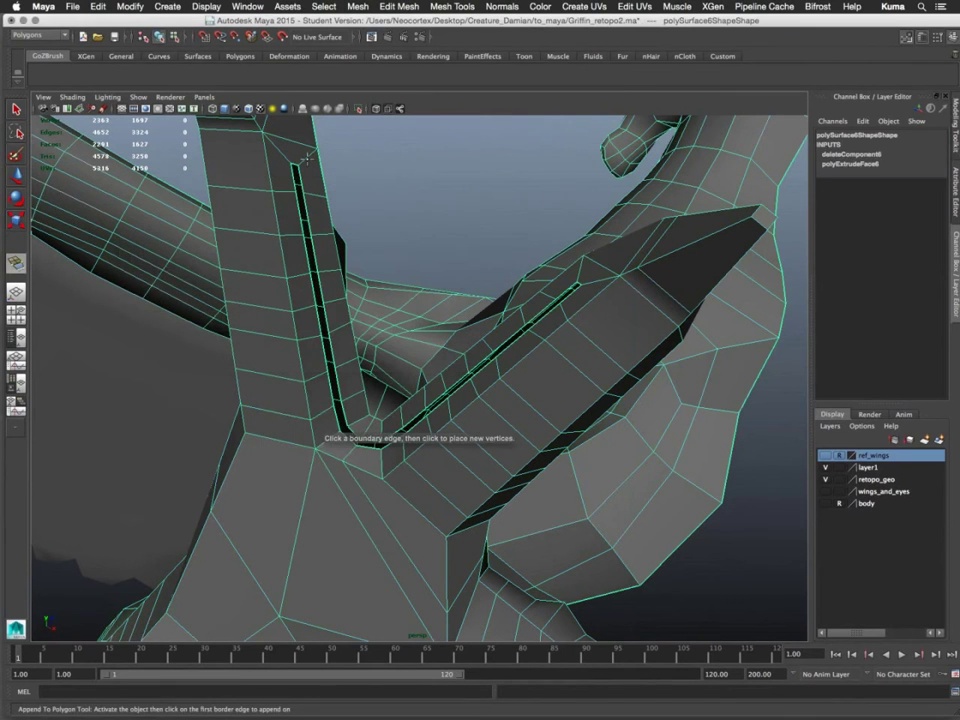
click(296, 162)
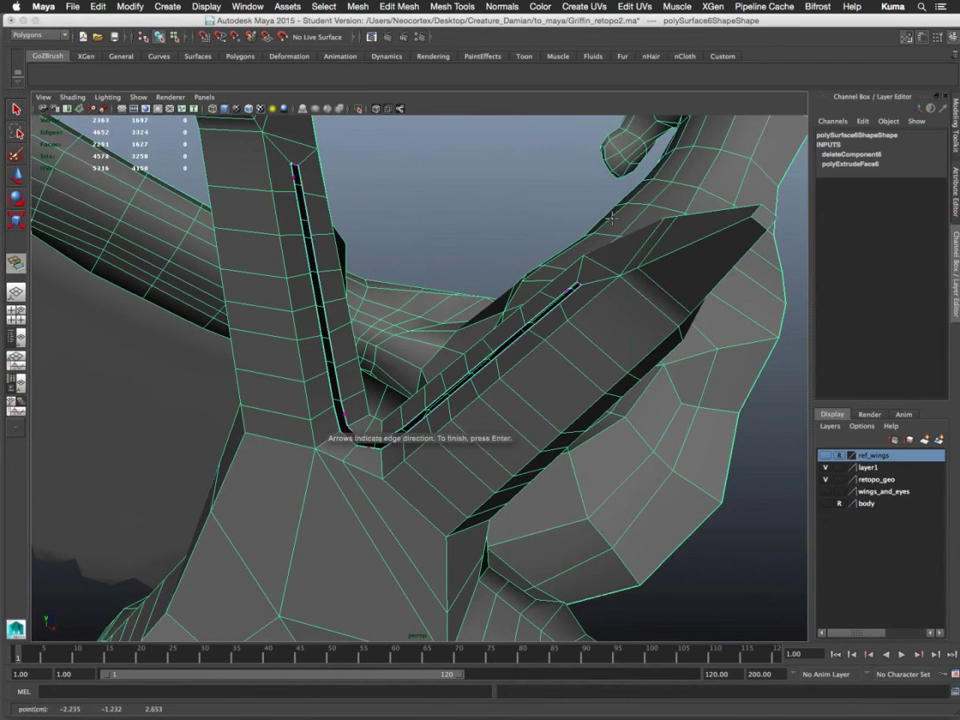
click(573, 288)
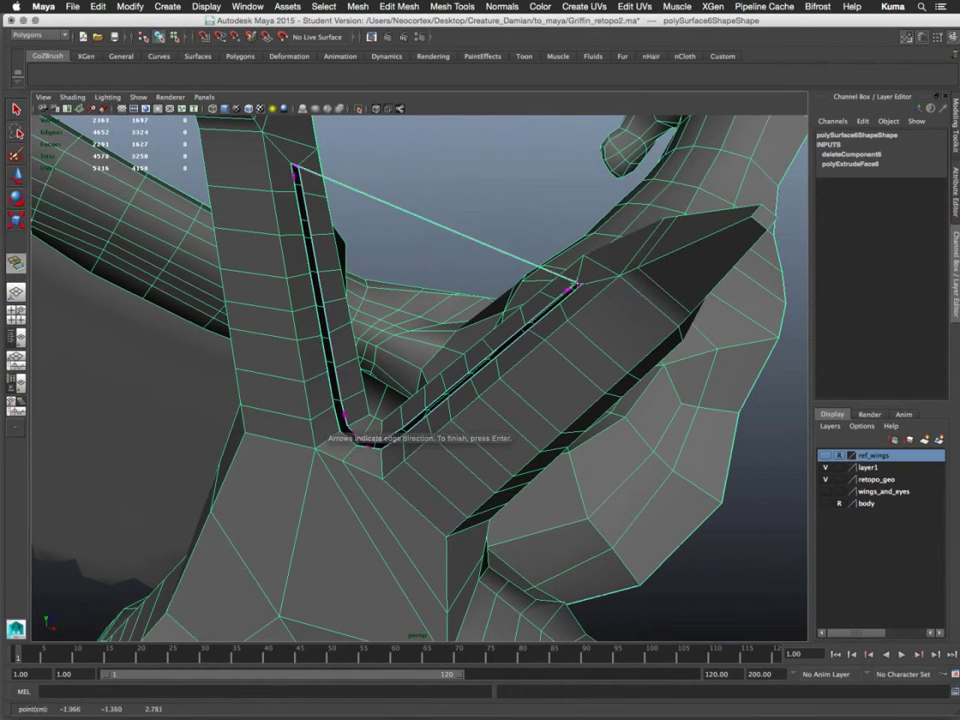
key(Return)
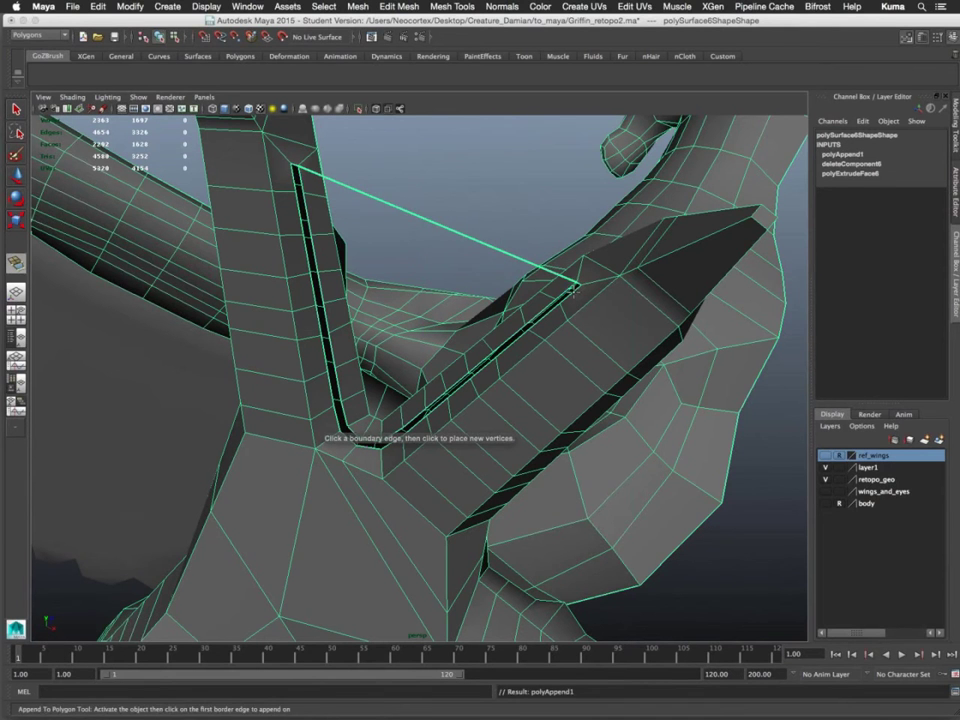
Append three more web faces across the slit between the two fingers, continuing from the first face toward the base
click(295, 180)
click(568, 291)
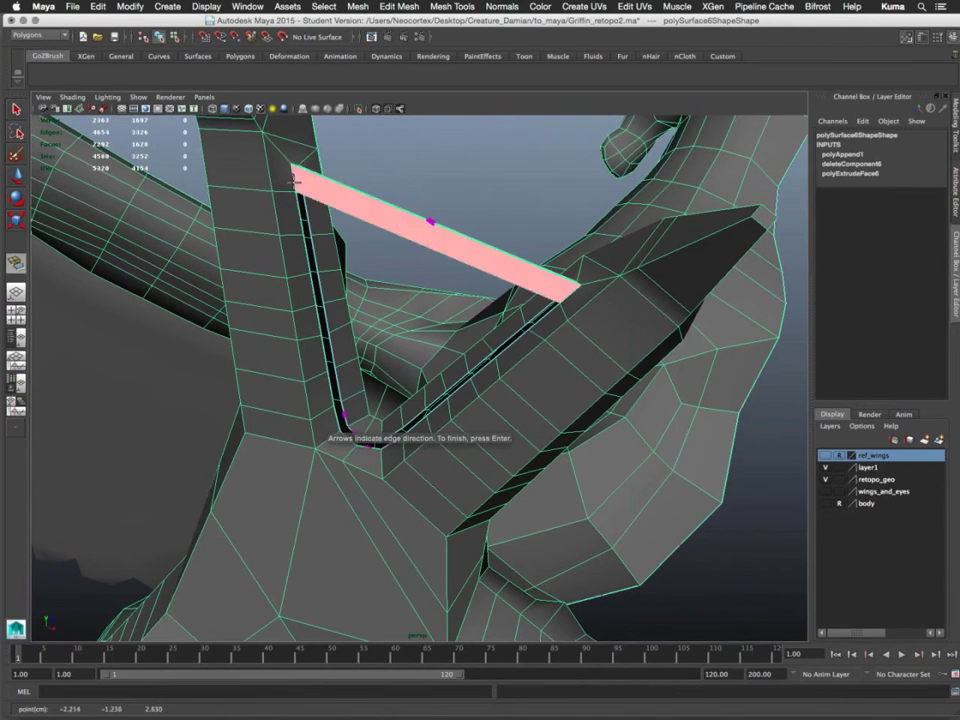
key(Return)
click(299, 216)
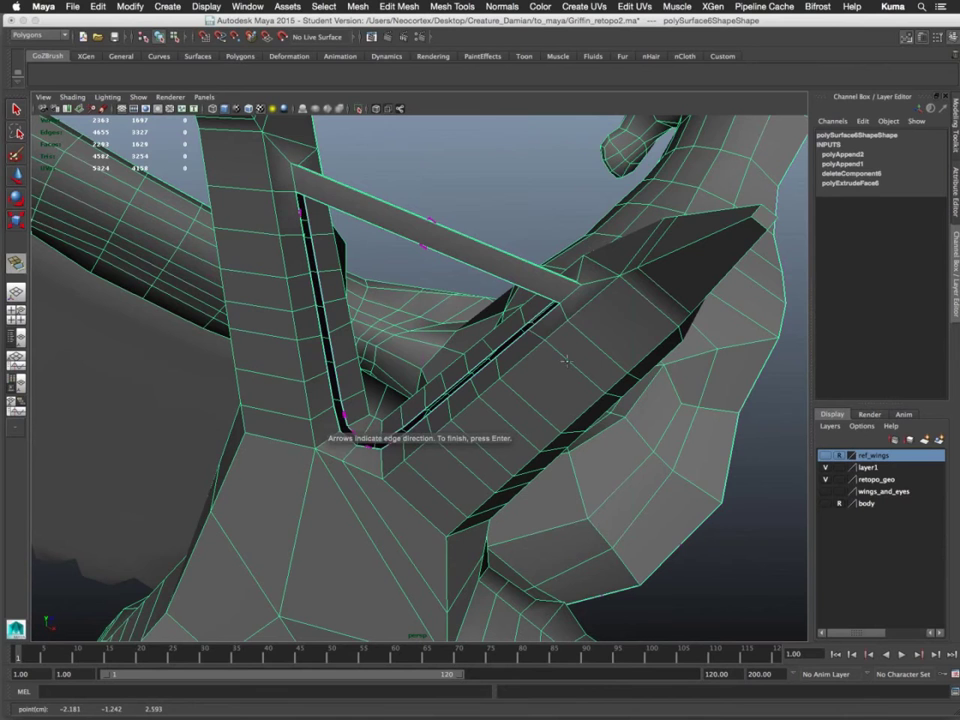
click(540, 321)
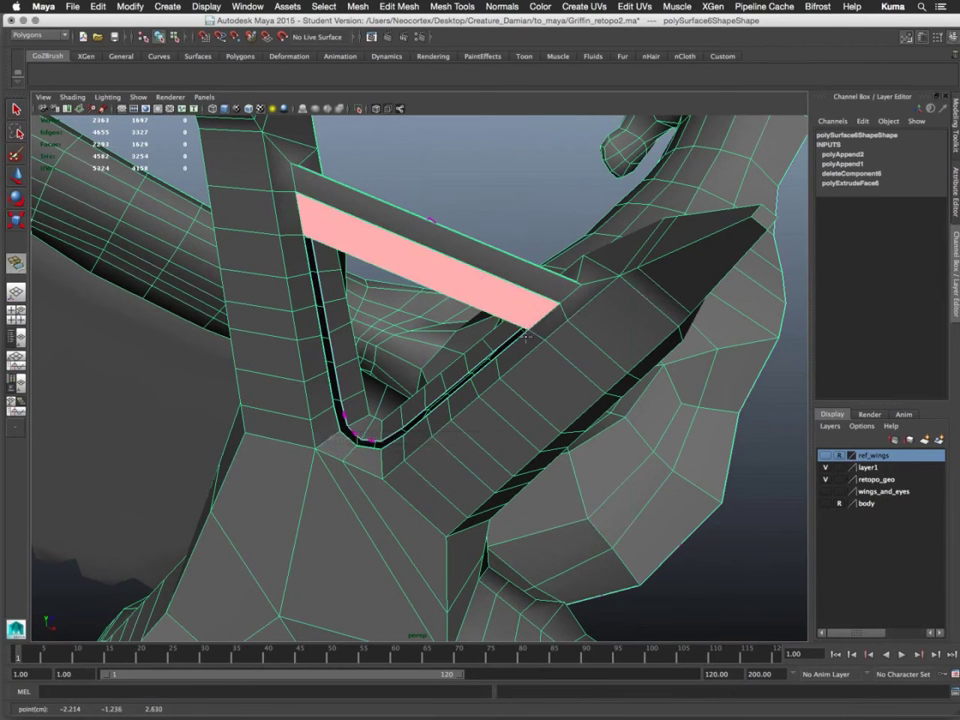
key(Return)
click(513, 342)
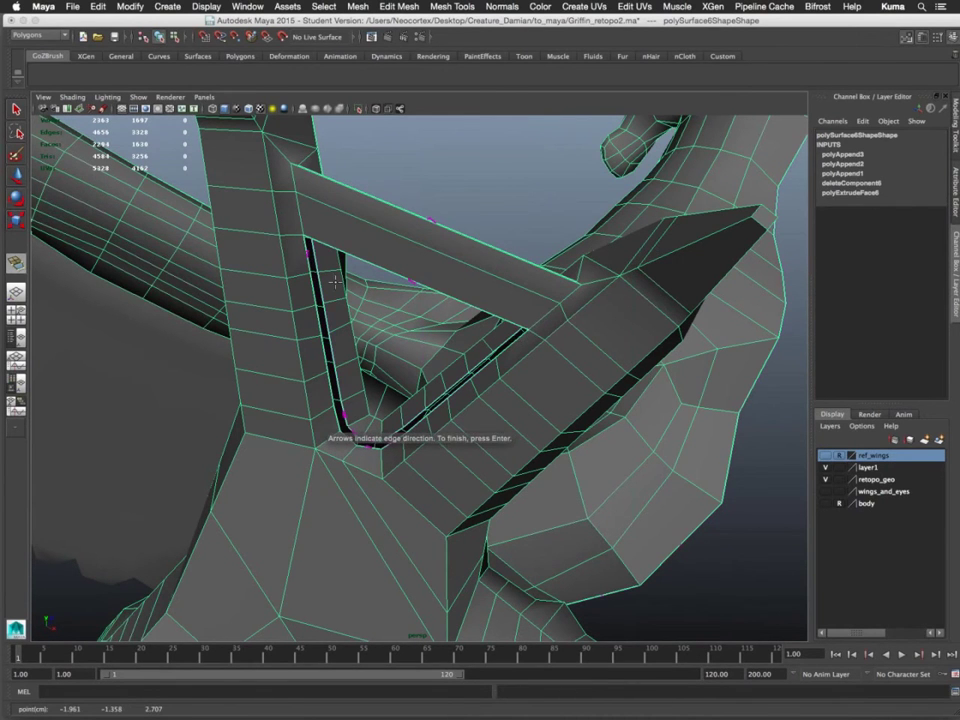
click(305, 256)
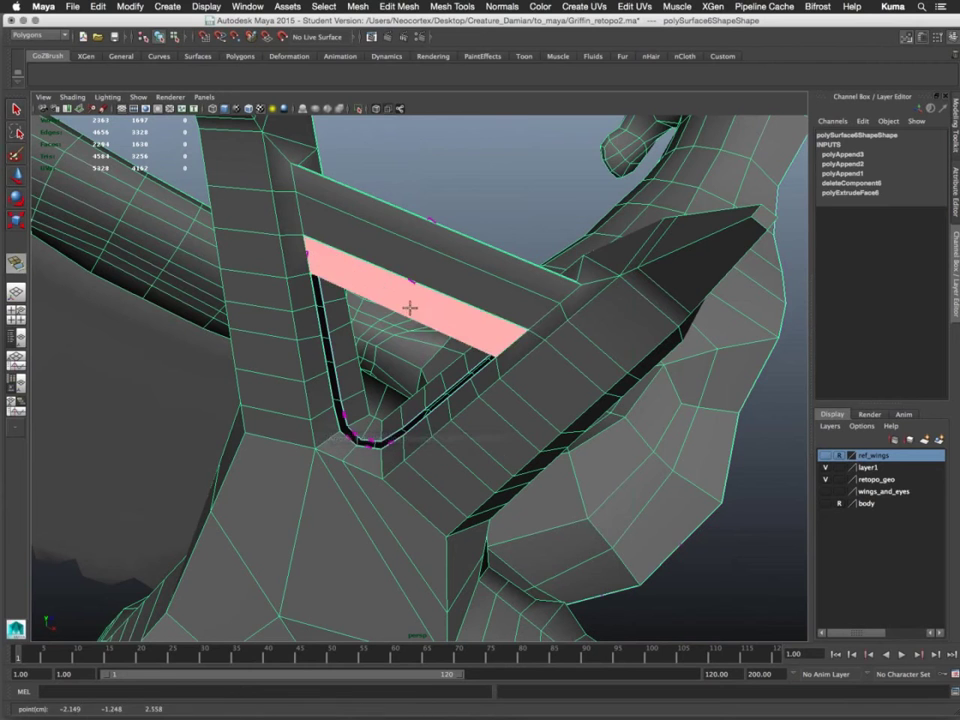
key(Return)
Extend the webbing with two further appended faces between opposite slit edges around the middle of the finger gap
click(479, 369)
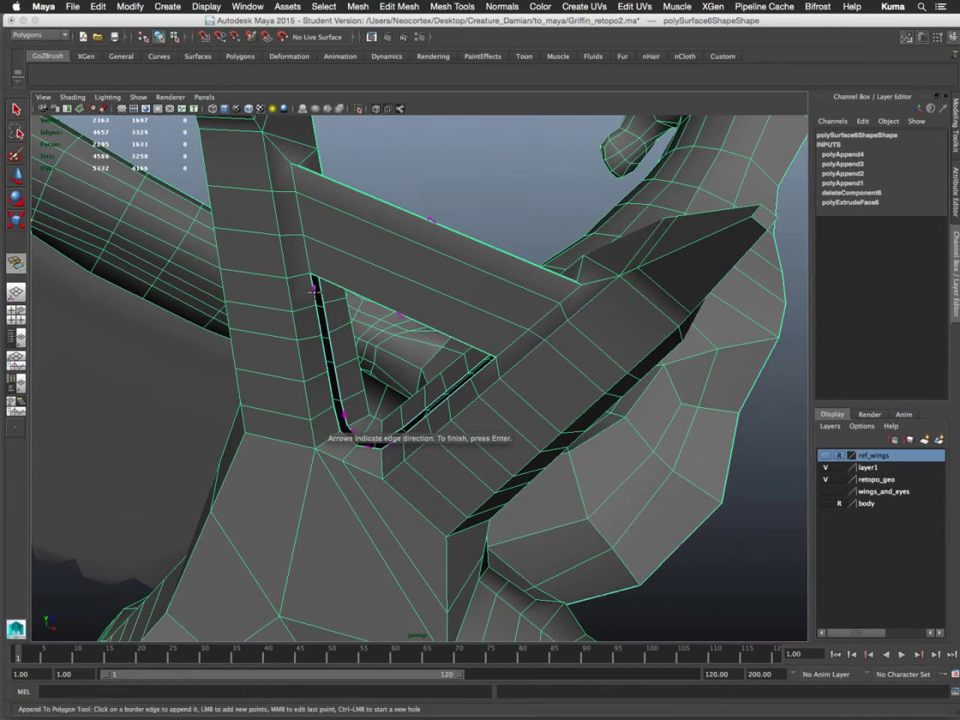
click(314, 290)
key(Return)
click(457, 386)
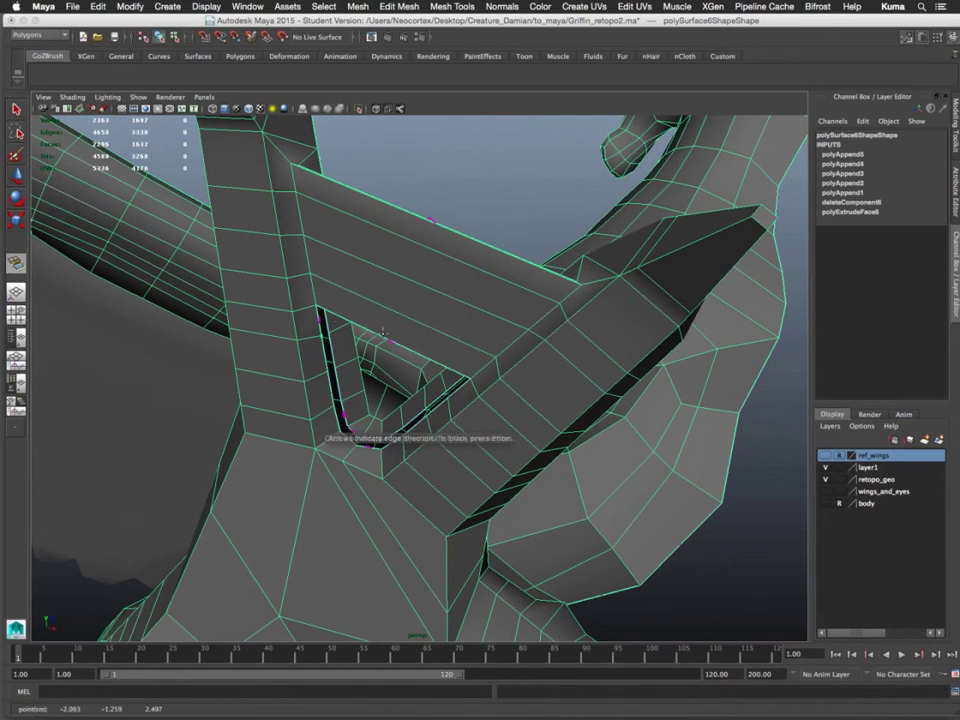
click(438, 385)
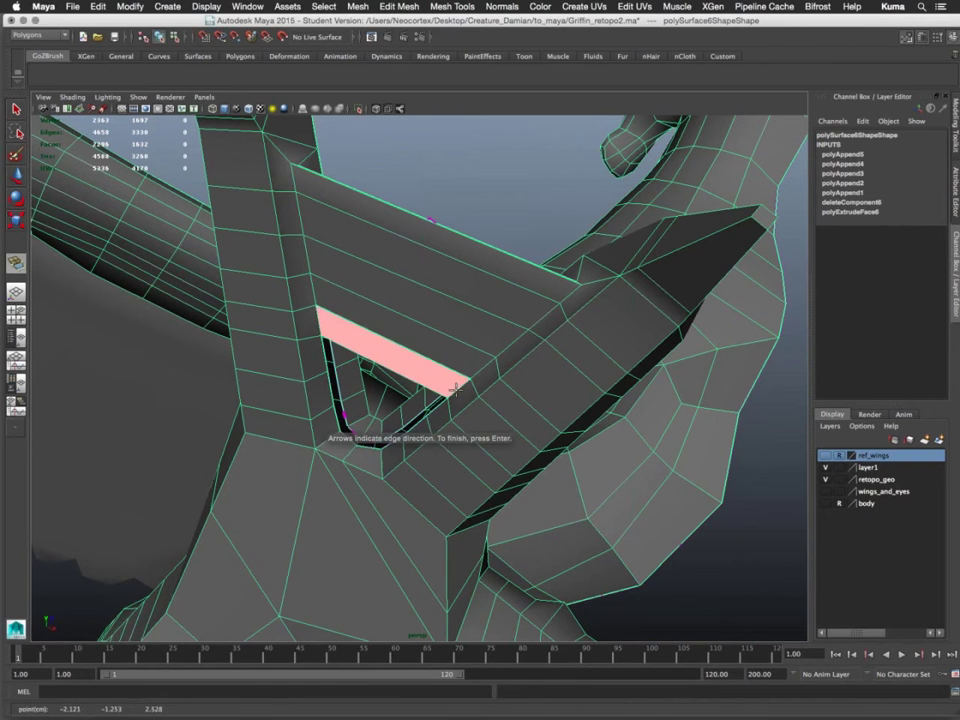
key(Return)
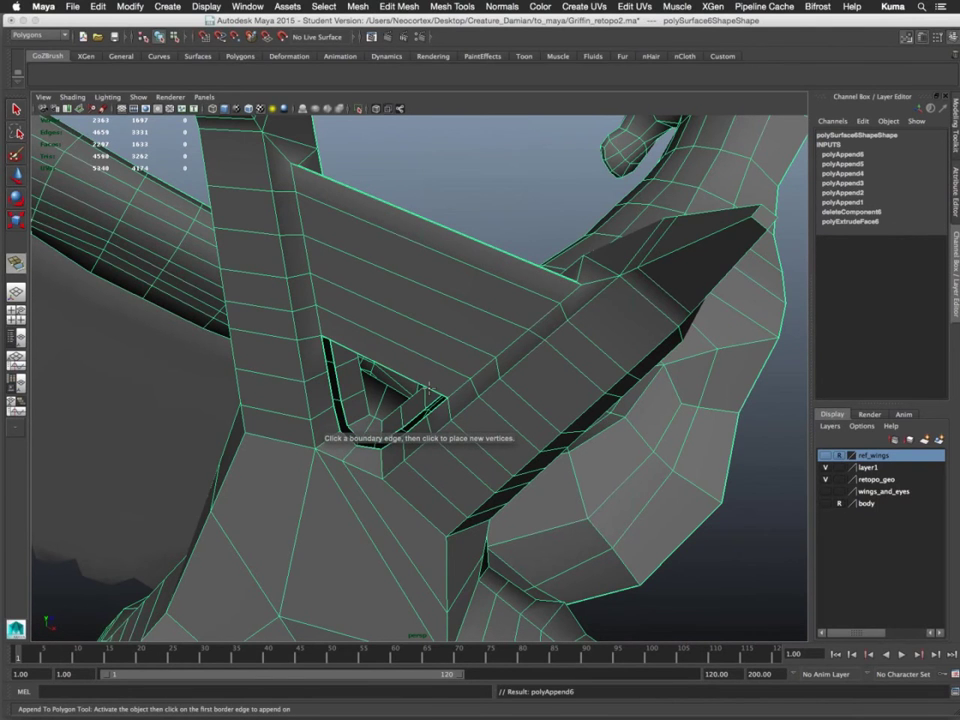
Append two web faces spanning the narrowing lower part of the gap, just above the base of the fingers
click(427, 389)
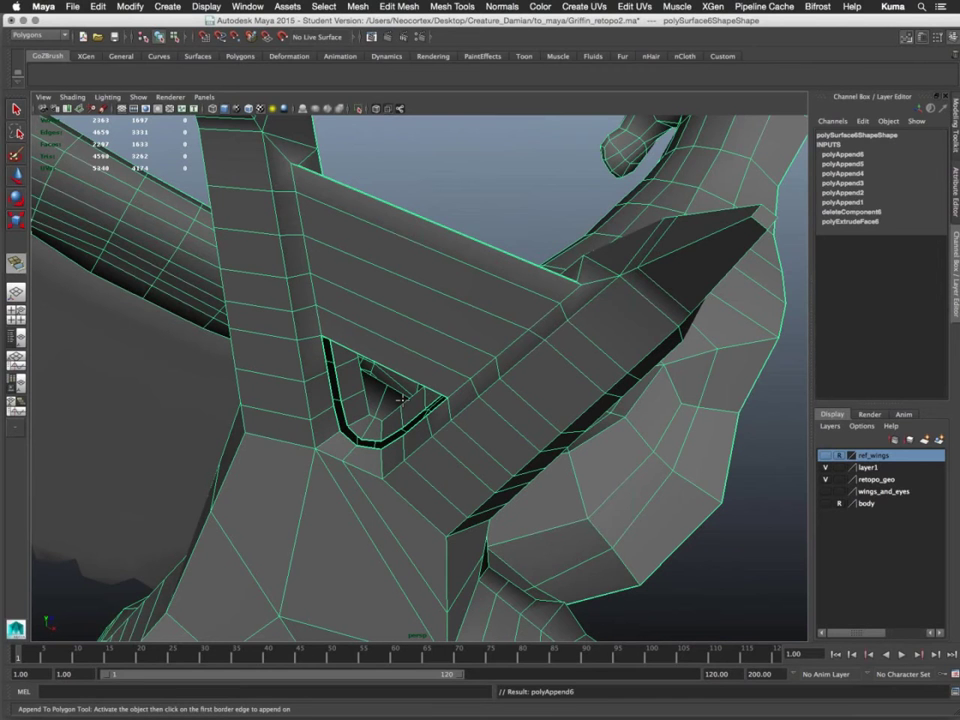
key(BackSpace)
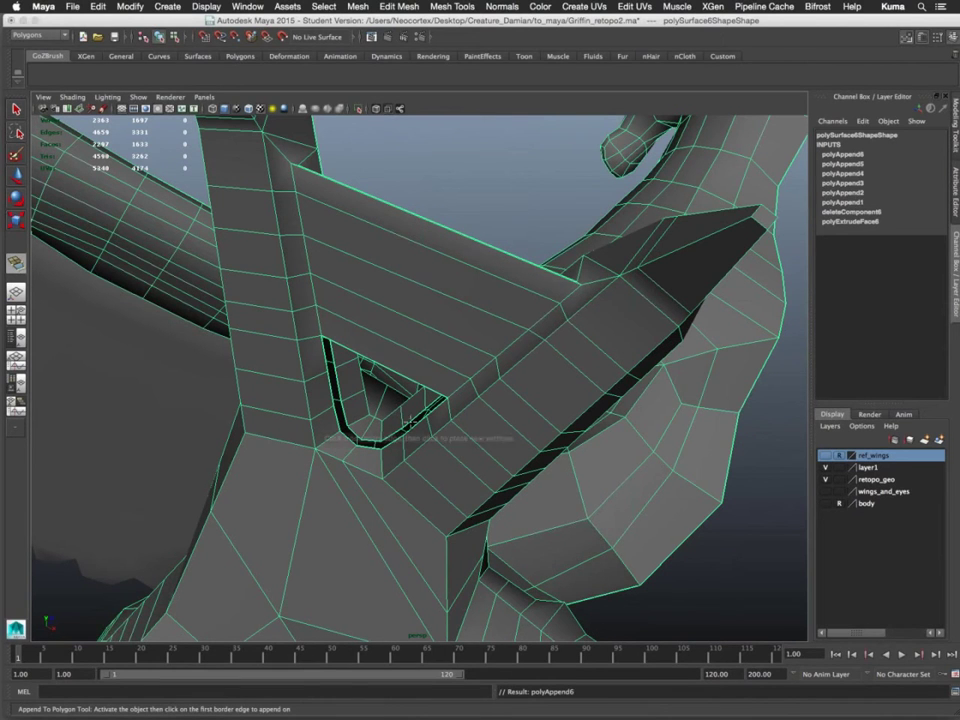
click(429, 410)
click(325, 357)
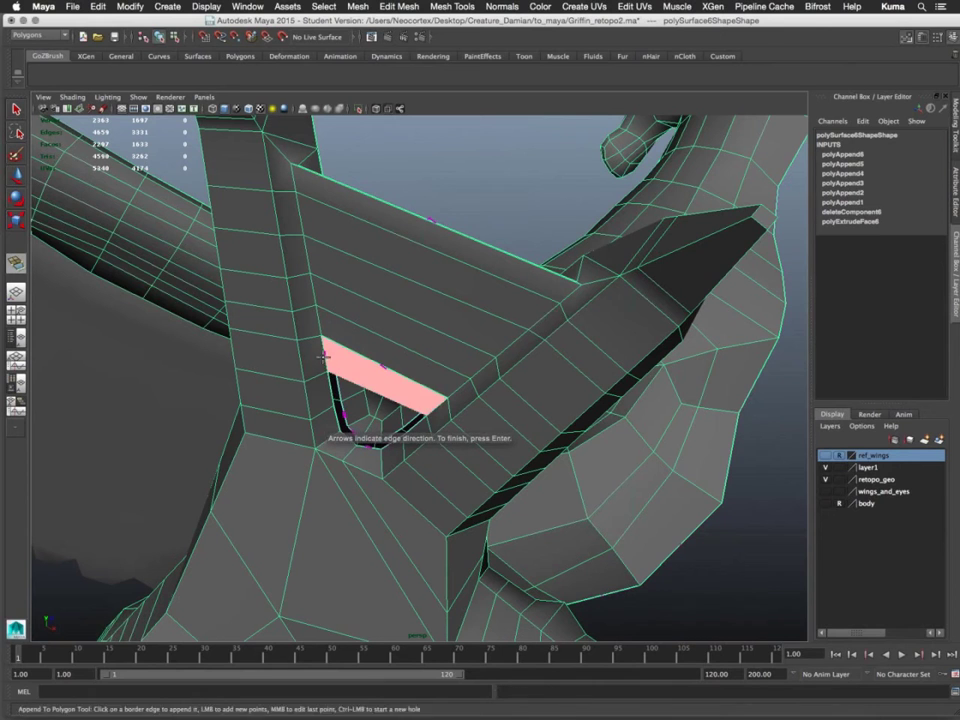
key(Return)
click(330, 388)
click(332, 391)
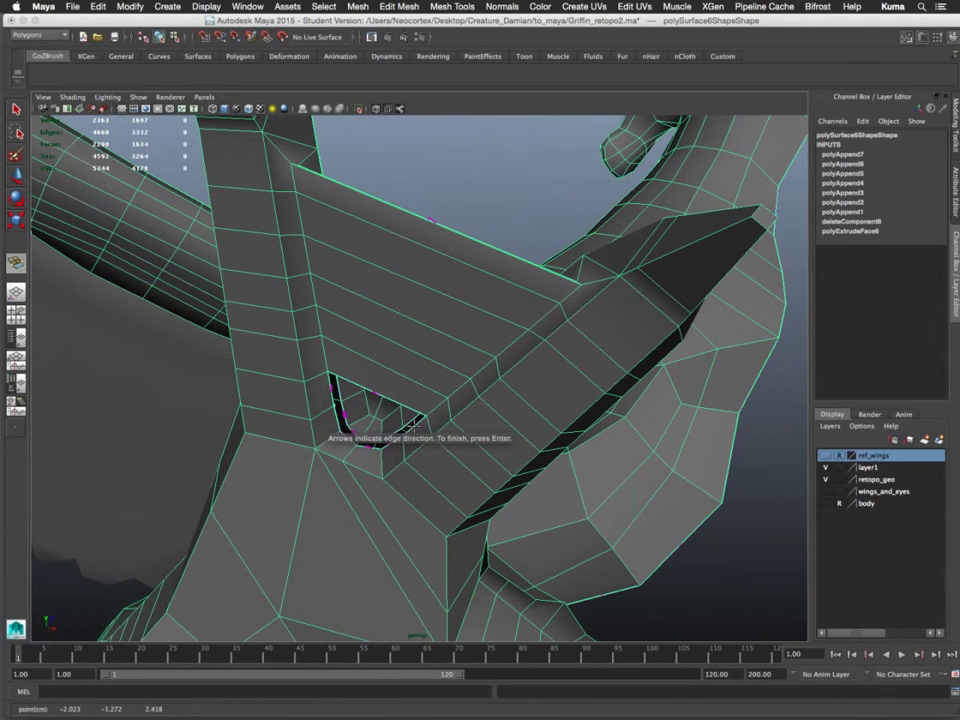
click(407, 429)
key(Return)
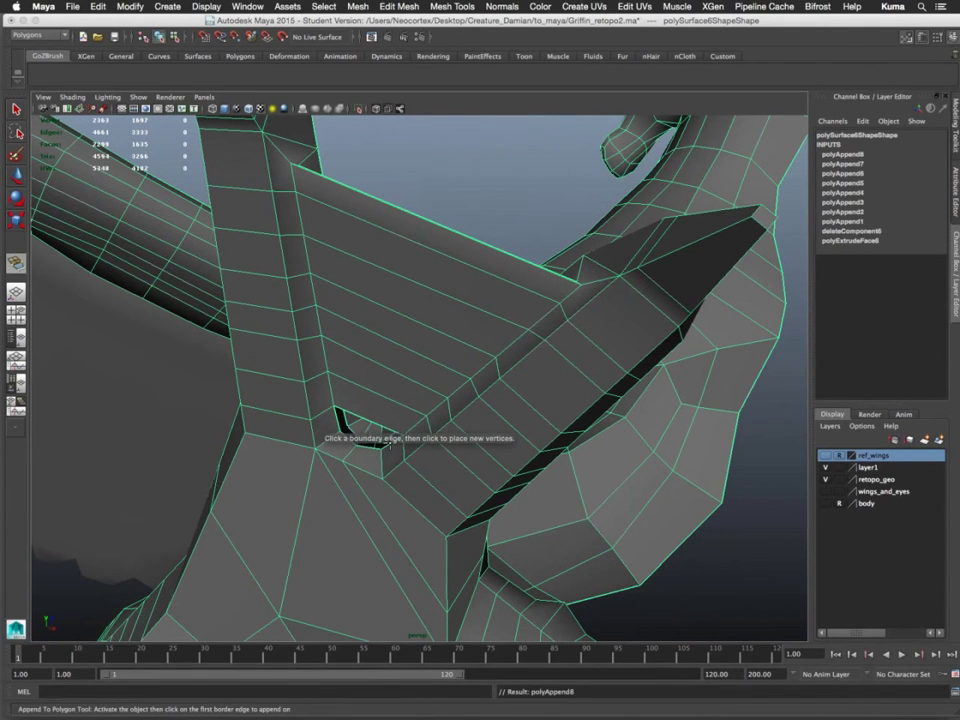
Close the remaining hole at the crotch of the two fingers with two last appended polygons
click(336, 412)
click(338, 414)
key(Return)
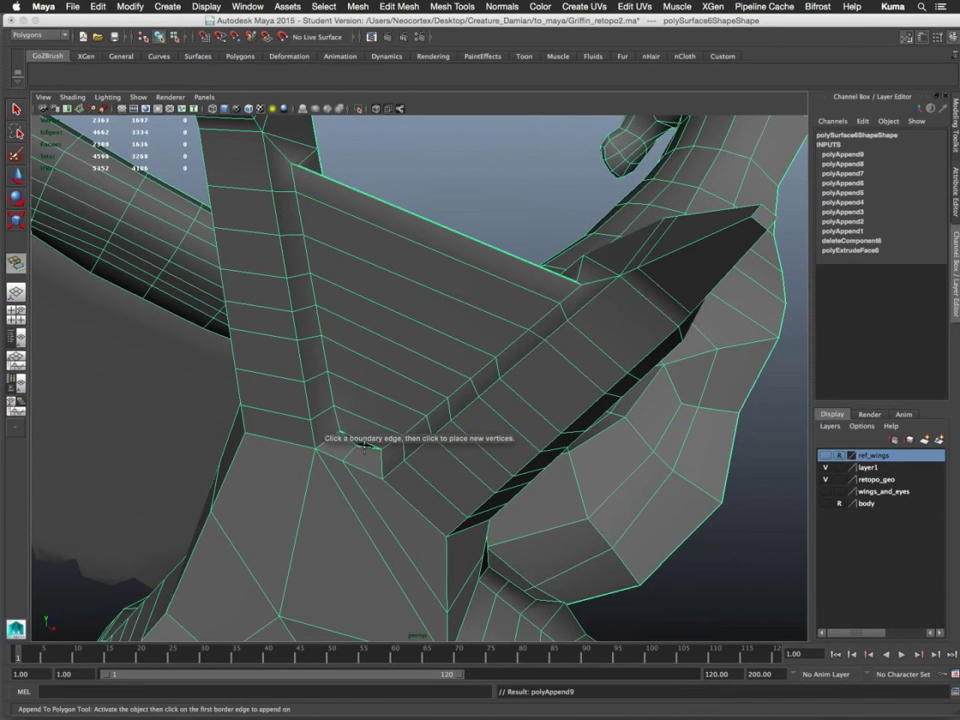
click(356, 445)
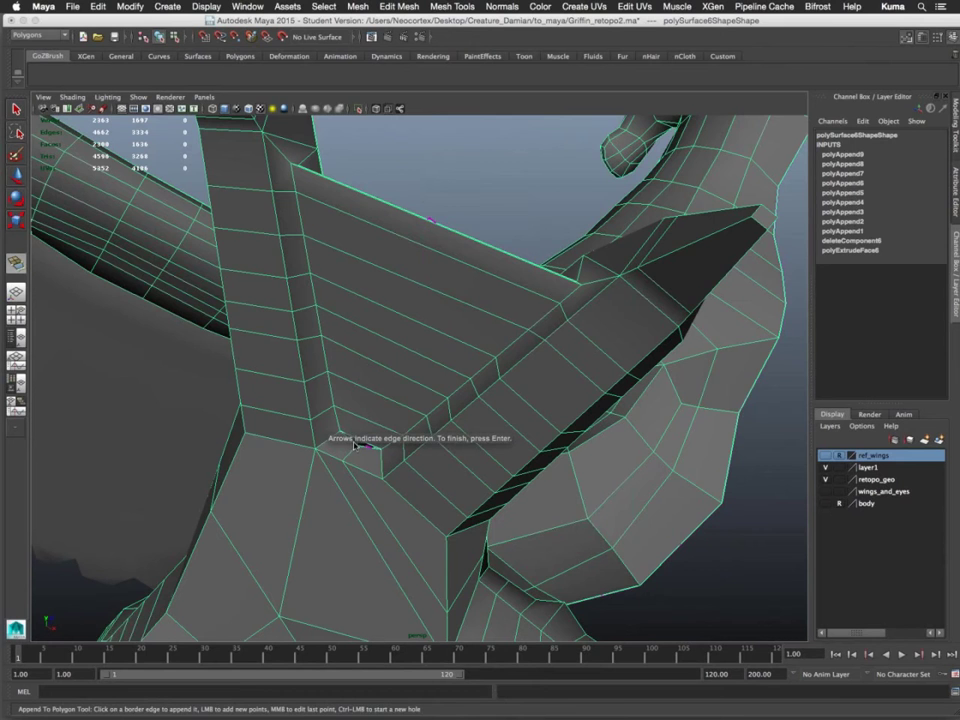
alt+drag(355, 445, 361, 330)
alt+middle_drag(363, 447, 369, 541)
click(363, 281)
key(Return)
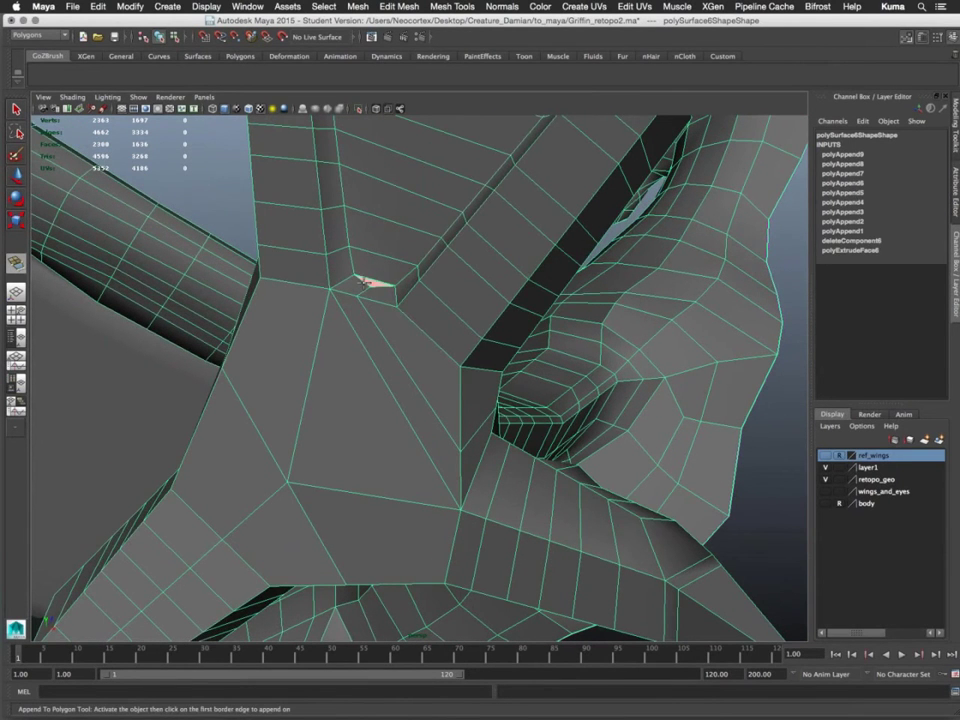
key(Return)
Insert an edge loop down the middle of the new webbing, crossing all its strips from outer edge to base
alt+drag(375, 268, 388, 321)
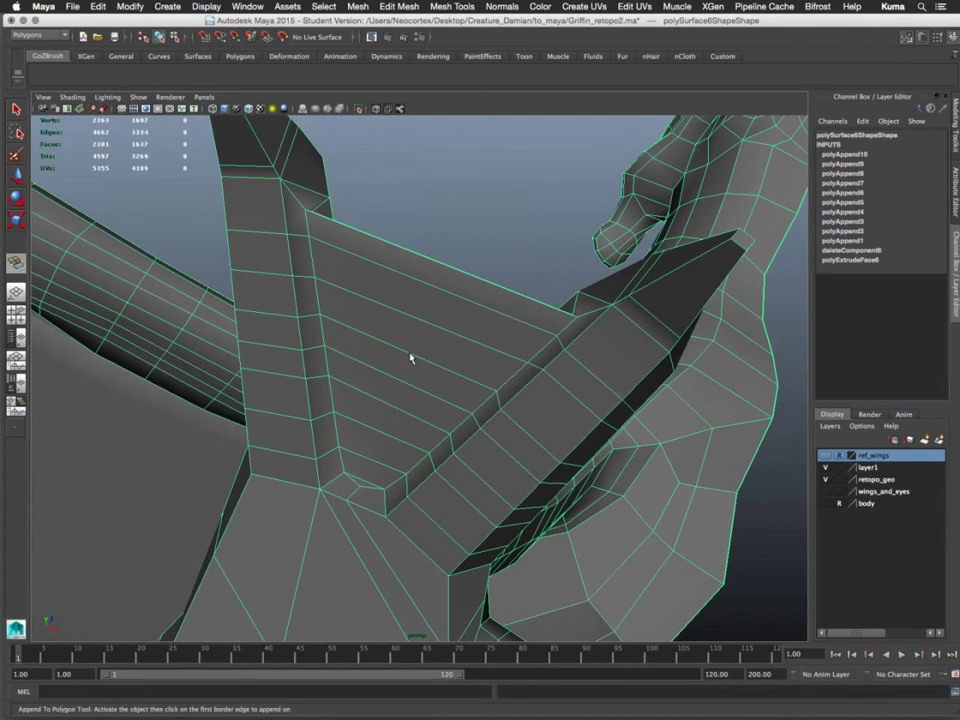
key(q)
shift+right_drag(410, 353, 345, 367)
drag(416, 357, 406, 357)
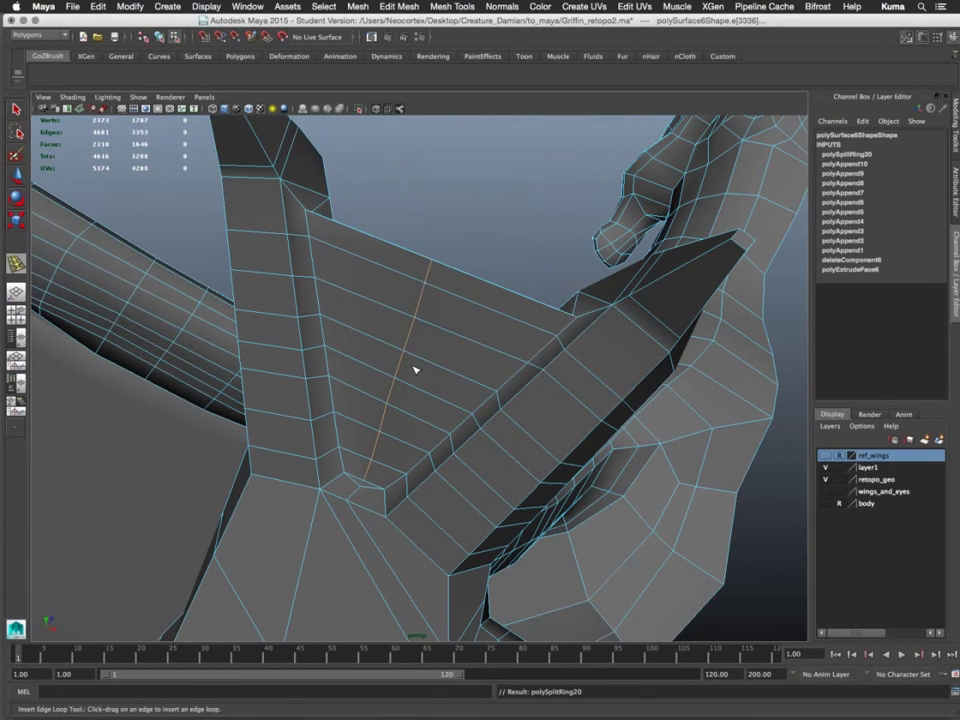
key(ctrl+a)
key(ctrl+a)
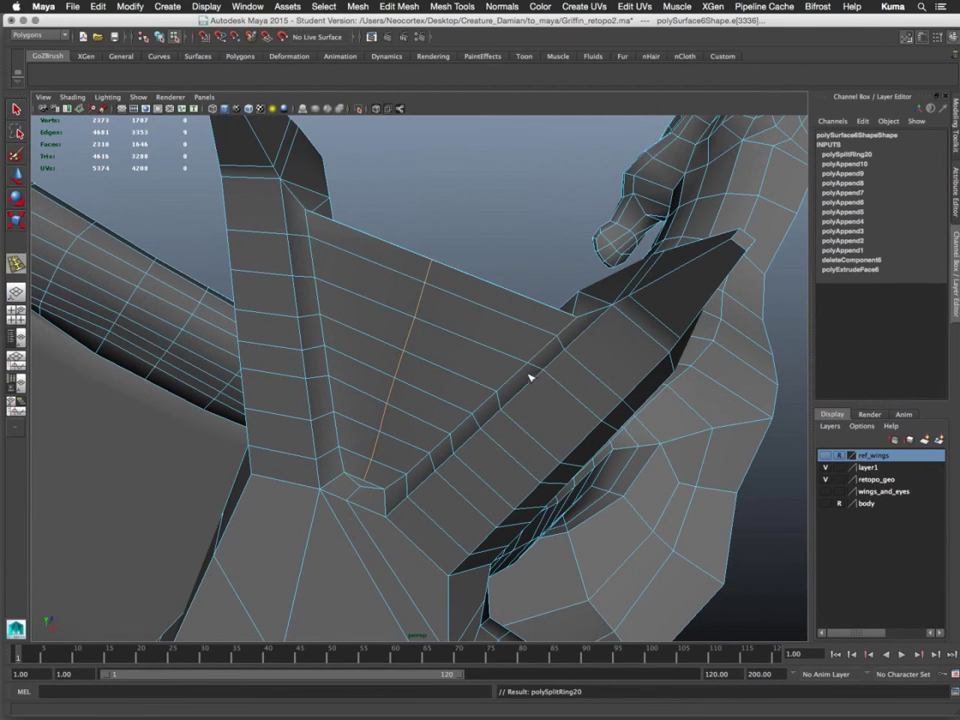
Look over the whole griffin from the body to the wing and its feathers, and switch to GoToMeeting
alt+right_drag(529, 379, 456, 309)
alt+drag(456, 309, 555, 416)
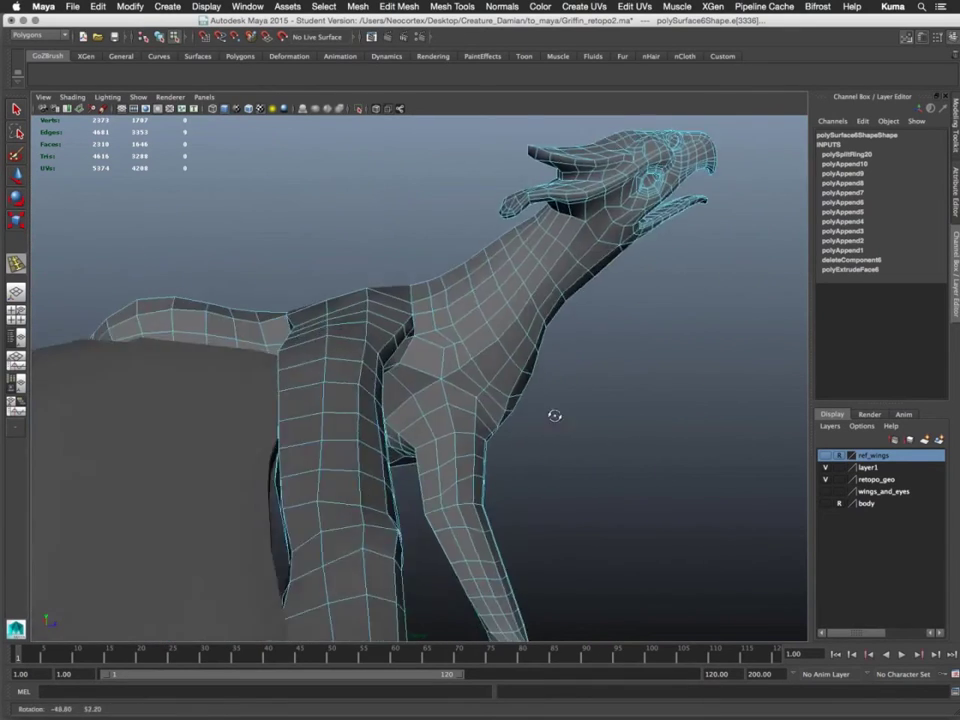
alt+right_drag(555, 416, 390, 269)
alt+drag(390, 268, 476, 369)
alt+right_drag(476, 369, 464, 347)
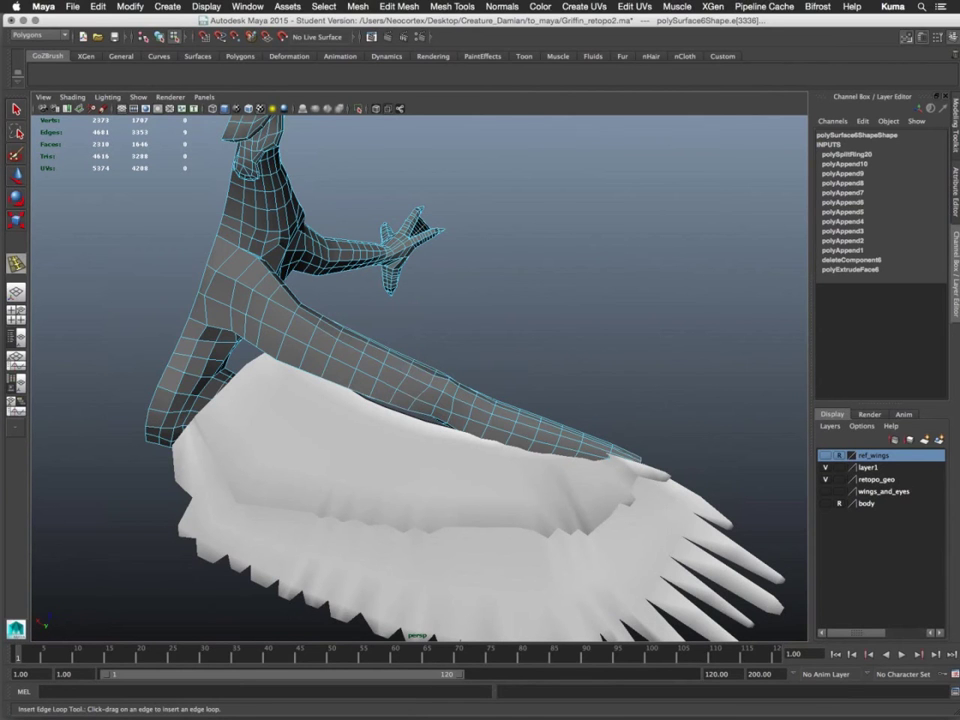
key(super+Tab)
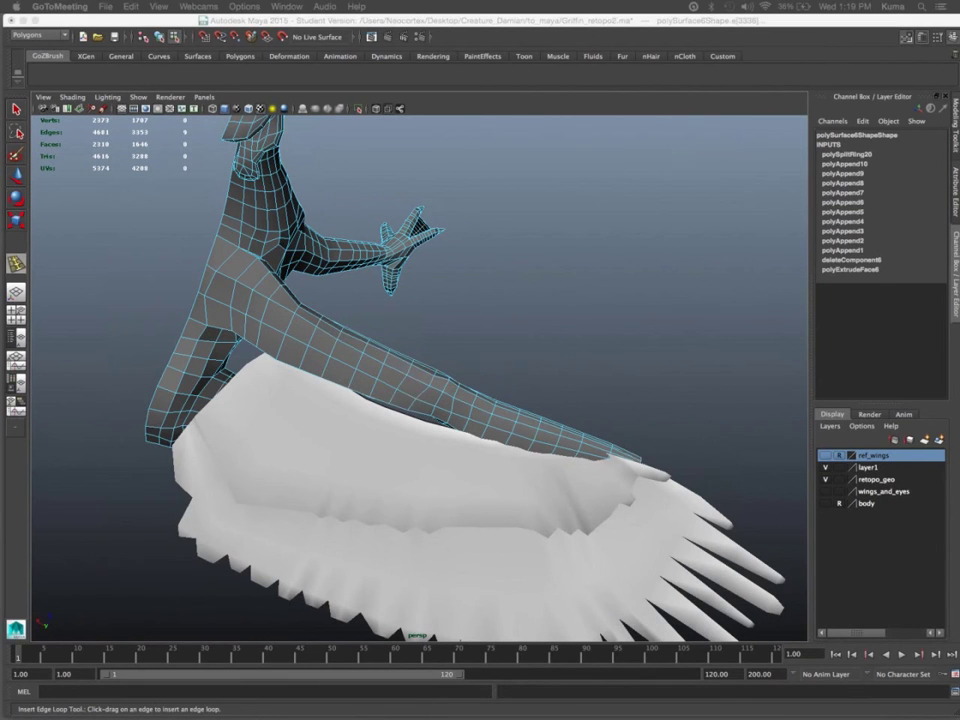